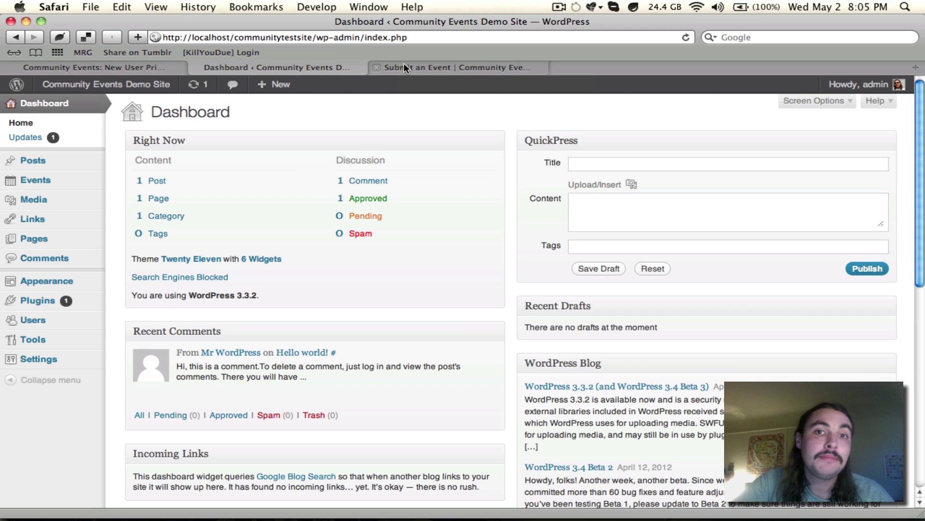
Bring up the empty Submit an Event form at /events/community/add/ and focus its Event Title and Description fields
{"action": "left_click", "coordinate": [404, 64]}
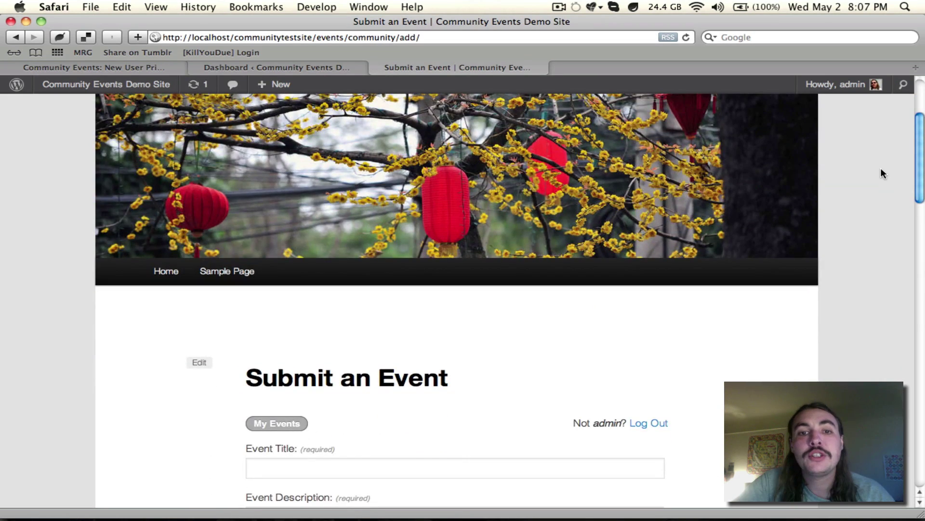
{"action": "scroll", "coordinate": [881, 169], "scroll_direction": "down", "scroll_amount": 5}
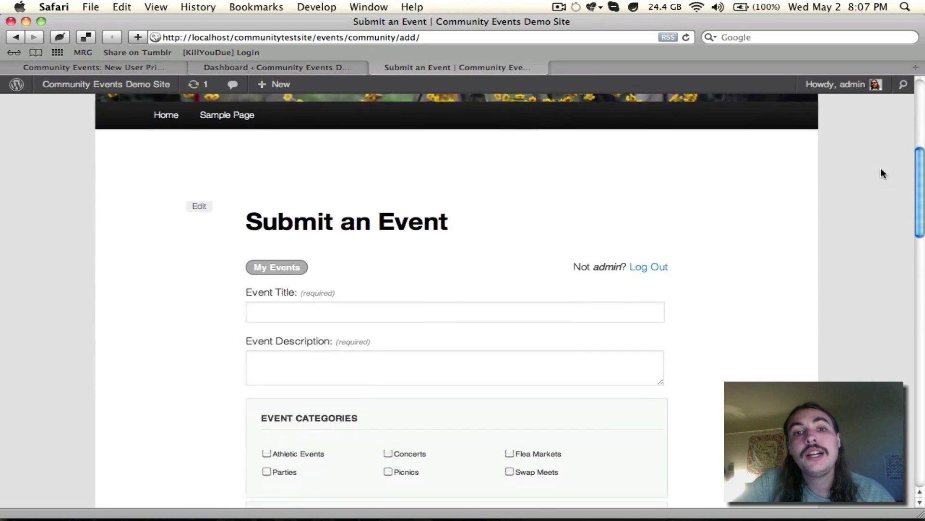
{"action": "scroll", "coordinate": [881, 168], "scroll_direction": "down", "scroll_amount": 3}
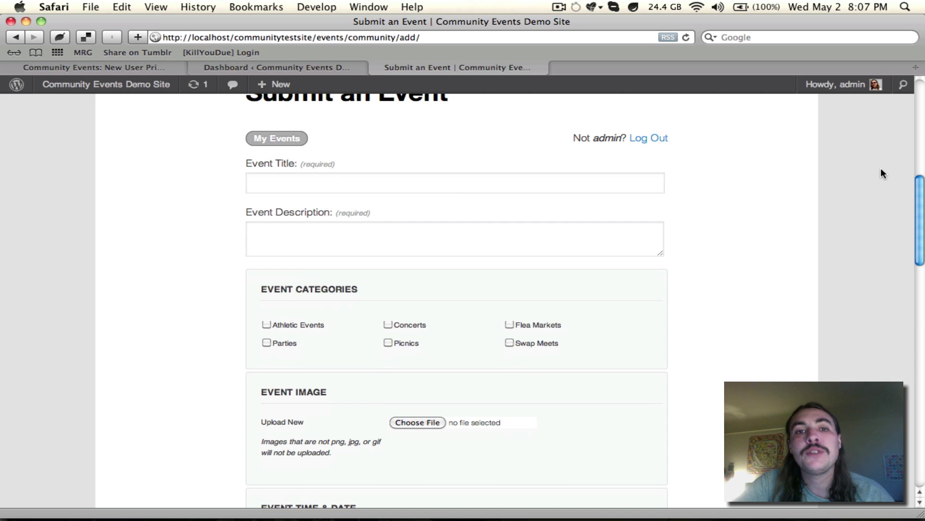
{"action": "left_click", "coordinate": [431, 194]}
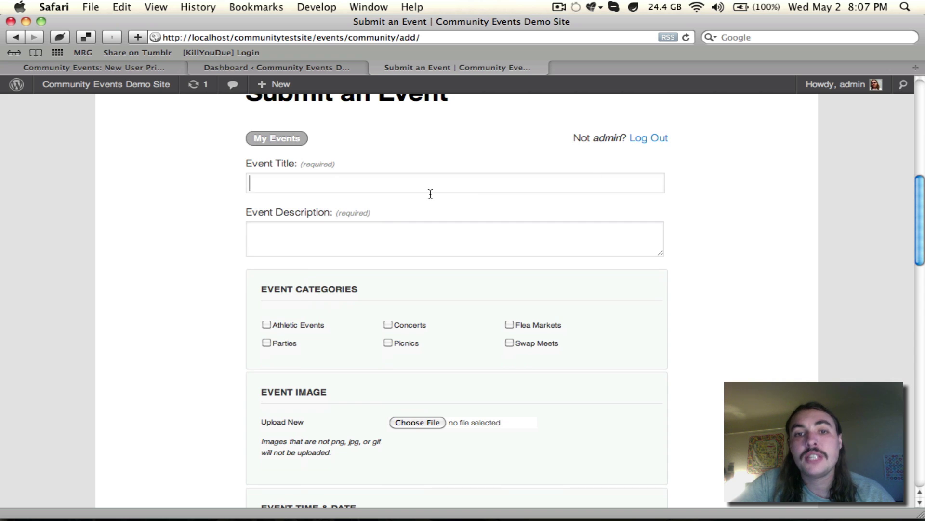
{"action": "left_click", "coordinate": [417, 226]}
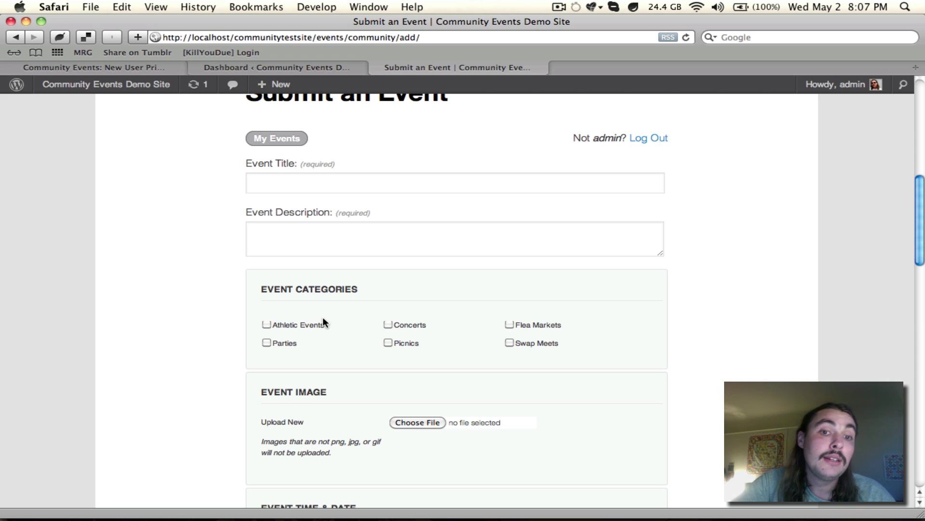
{"action": "scroll", "coordinate": [322, 317], "scroll_direction": "down", "scroll_amount": 5}
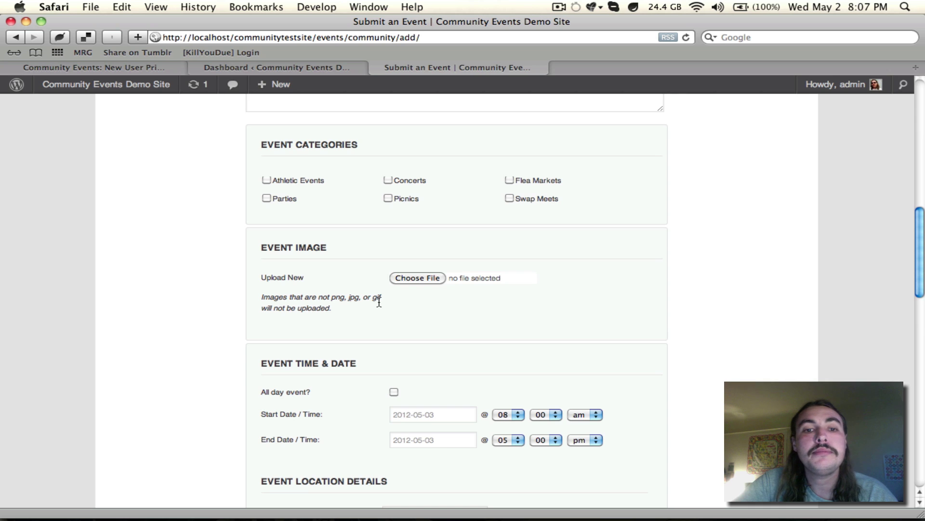
{"action": "scroll", "coordinate": [379, 302], "scroll_direction": "down", "scroll_amount": 5}
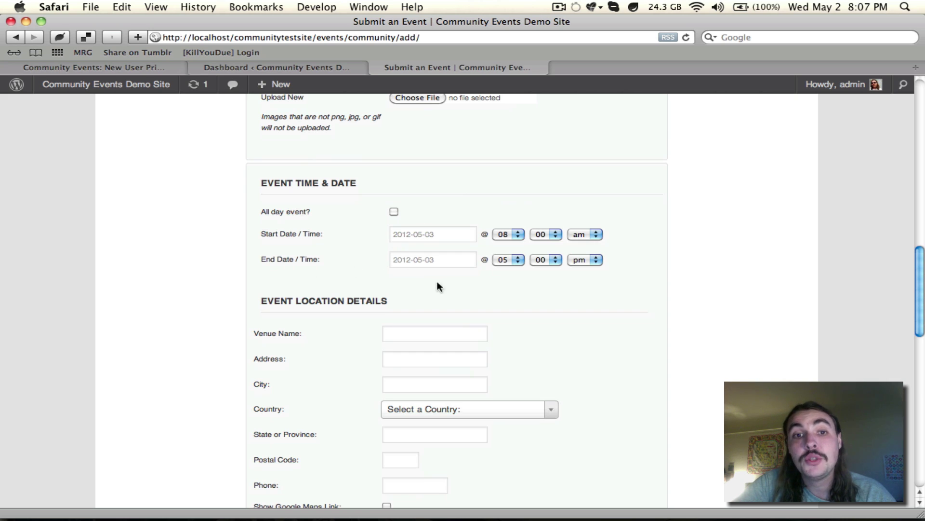
{"action": "scroll", "coordinate": [399, 285], "scroll_direction": "down", "scroll_amount": 5}
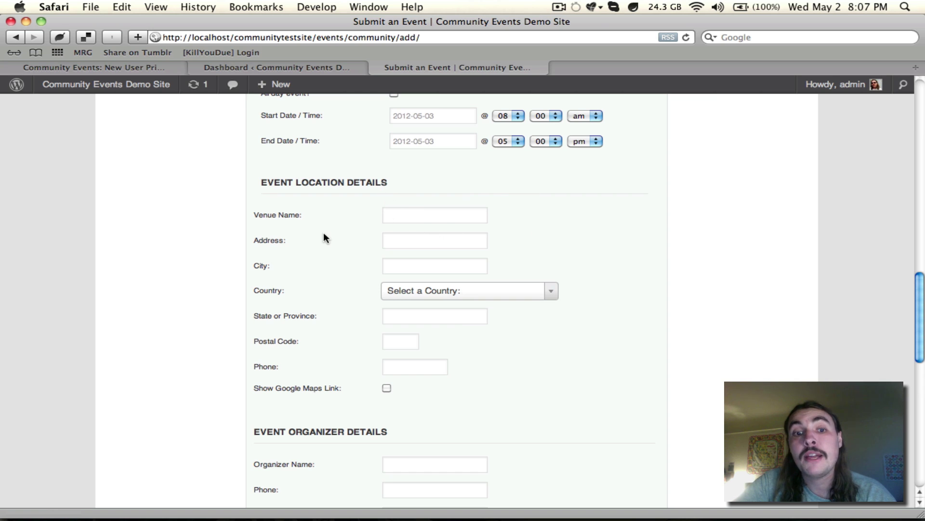
{"action": "scroll", "coordinate": [323, 232], "scroll_direction": "down", "scroll_amount": 5}
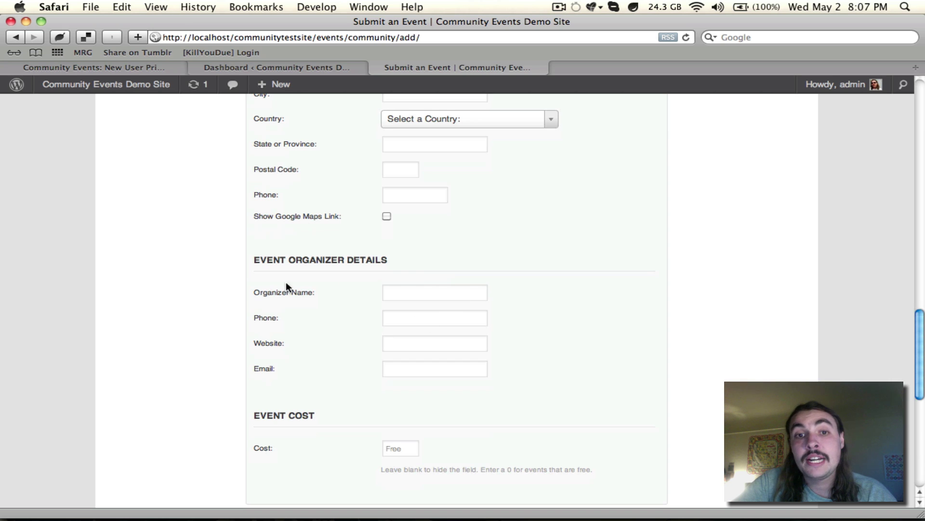
{"action": "left_click", "coordinate": [412, 300]}
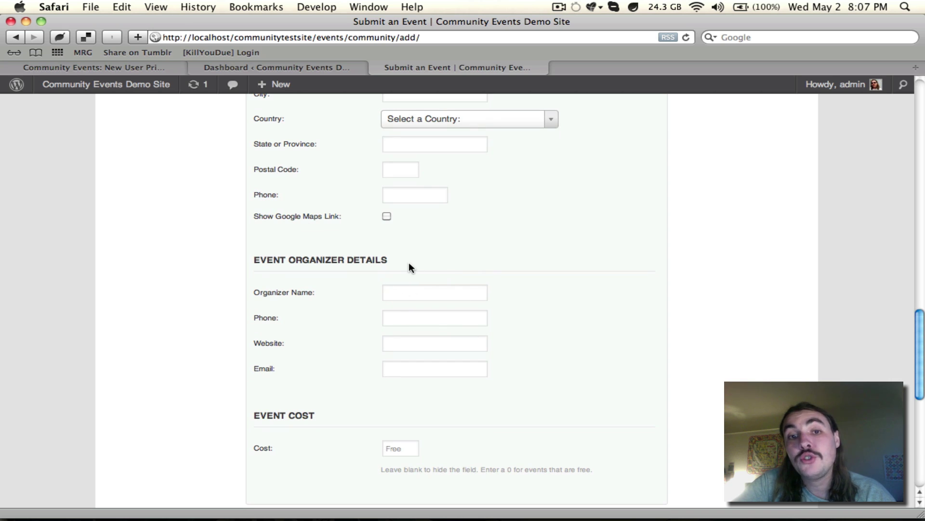
{"action": "scroll", "coordinate": [486, 288], "scroll_direction": "down", "scroll_amount": 10}
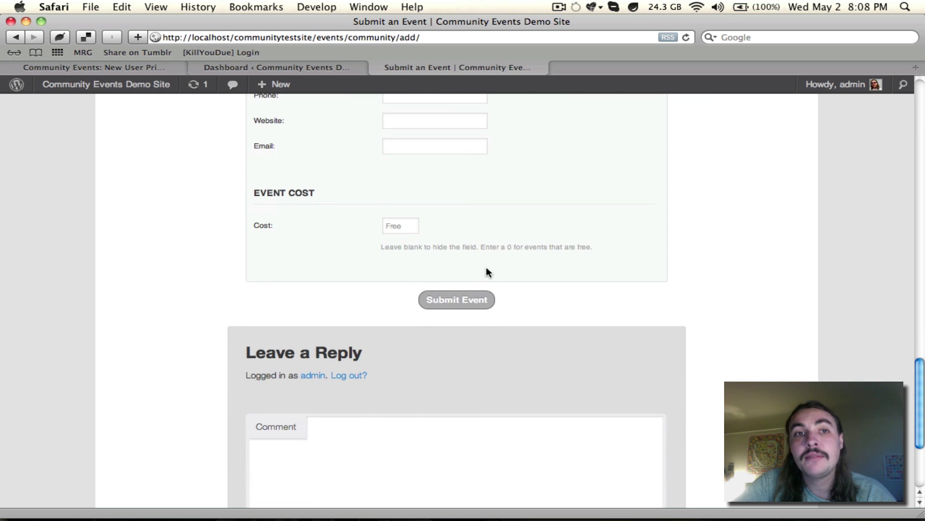
{"action": "scroll", "coordinate": [460, 159], "scroll_direction": "up", "scroll_amount": 15}
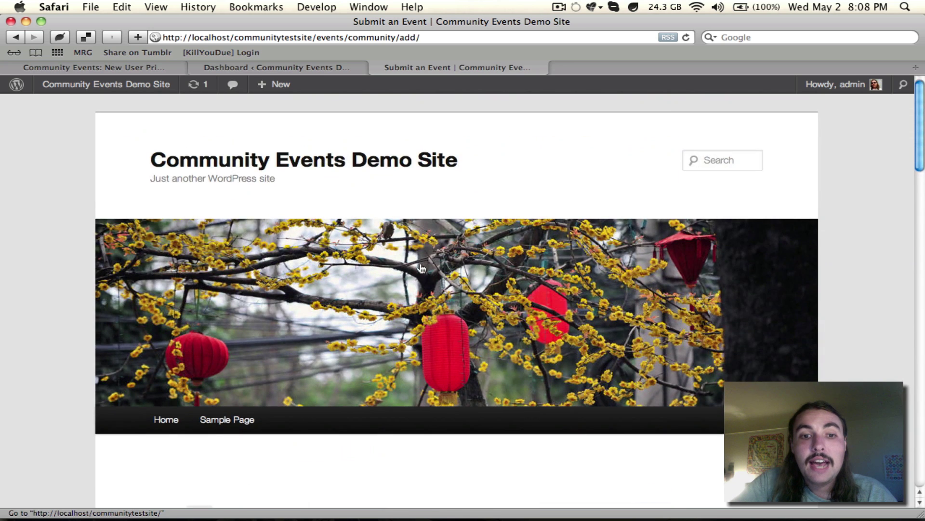
Show My Events, listing the single birthday party event at Chuck E Cheese on May 31, 2012
{"action": "scroll", "coordinate": [422, 269], "scroll_direction": "down", "scroll_amount": 10}
{"action": "left_click", "coordinate": [292, 294]}
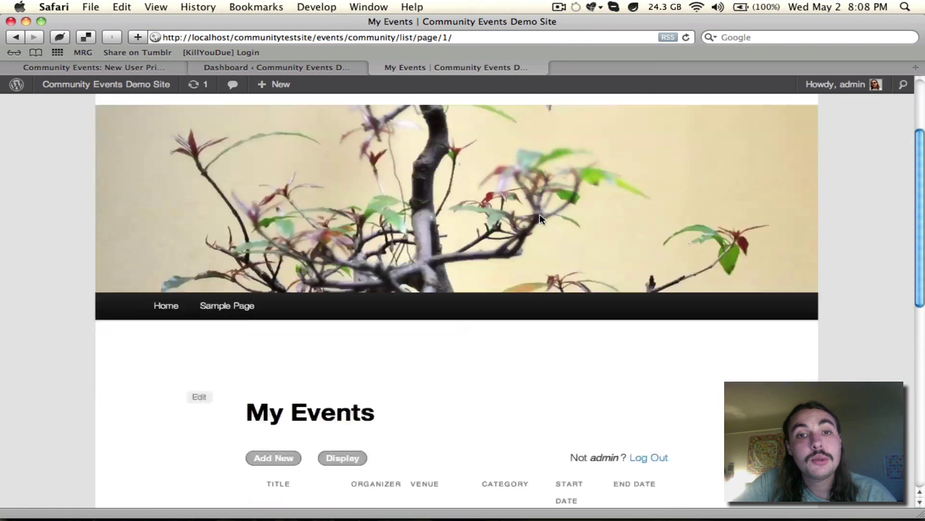
{"action": "scroll", "coordinate": [540, 217], "scroll_direction": "down", "scroll_amount": 9}
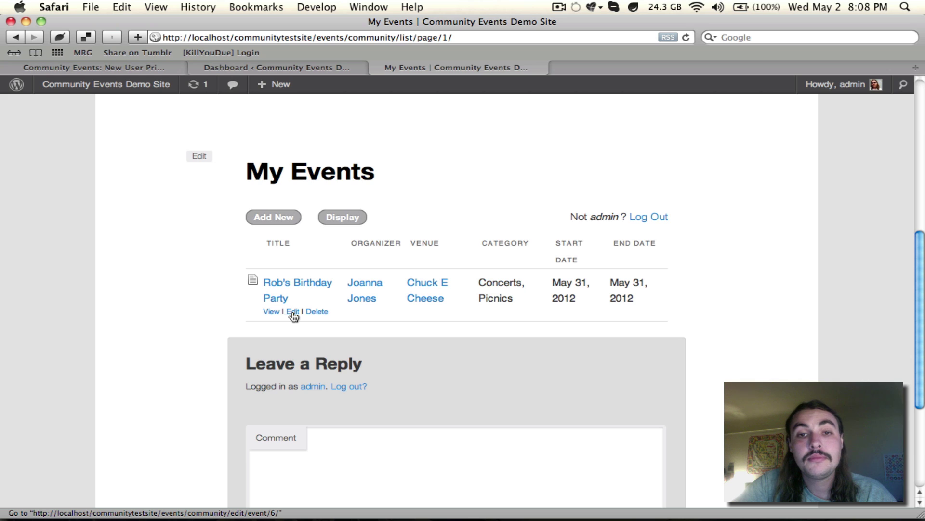
{"action": "left_click", "coordinate": [348, 217]}
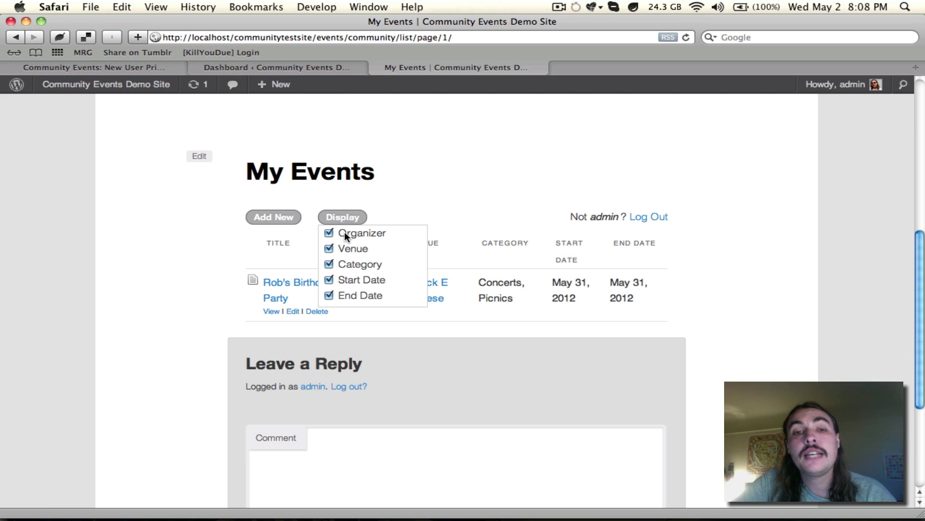
{"action": "left_click", "coordinate": [344, 232]}
{"action": "left_click", "coordinate": [331, 249]}
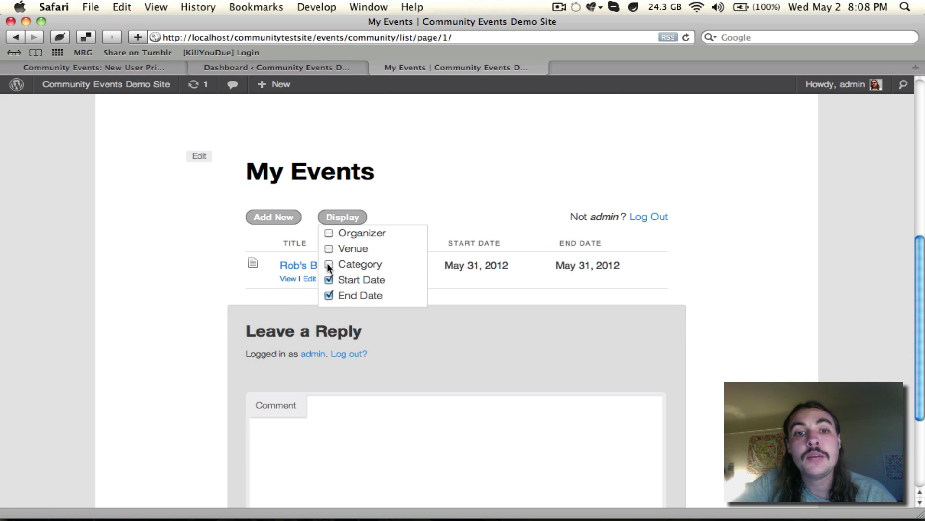
{"action": "left_click", "coordinate": [331, 249]}
{"action": "left_click", "coordinate": [328, 233]}
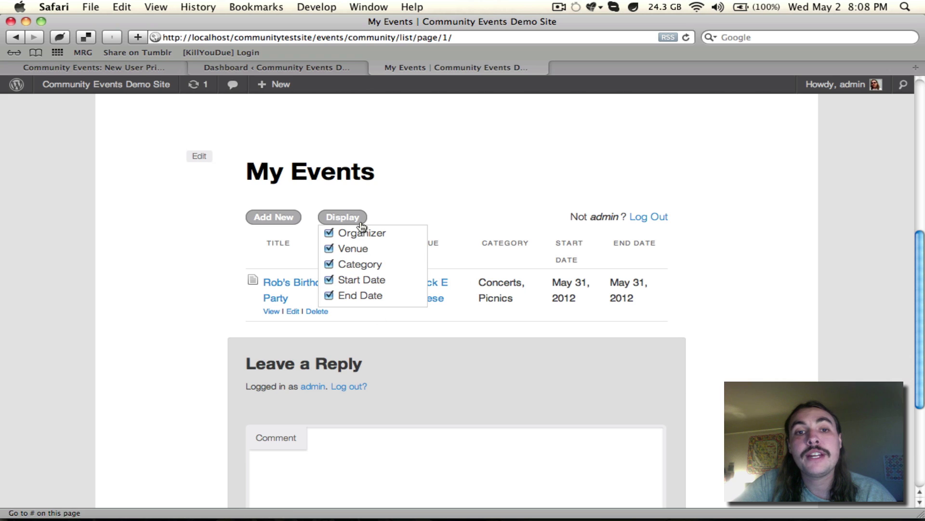
{"action": "left_click", "coordinate": [347, 215]}
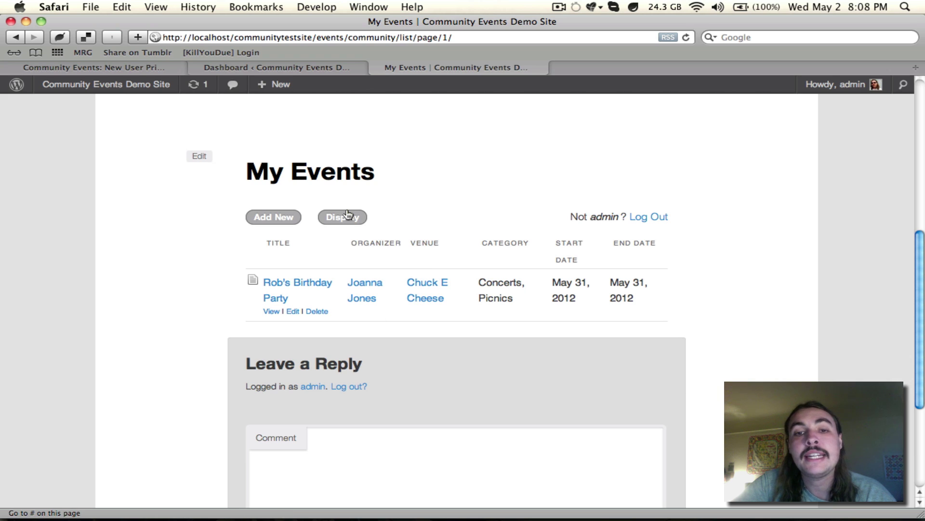
{"action": "left_click", "coordinate": [351, 220]}
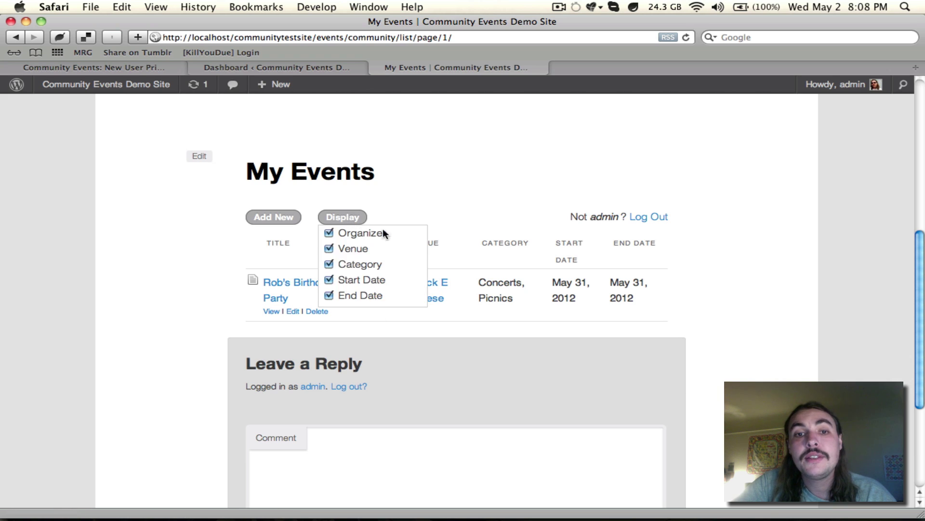
{"action": "left_click", "coordinate": [346, 216]}
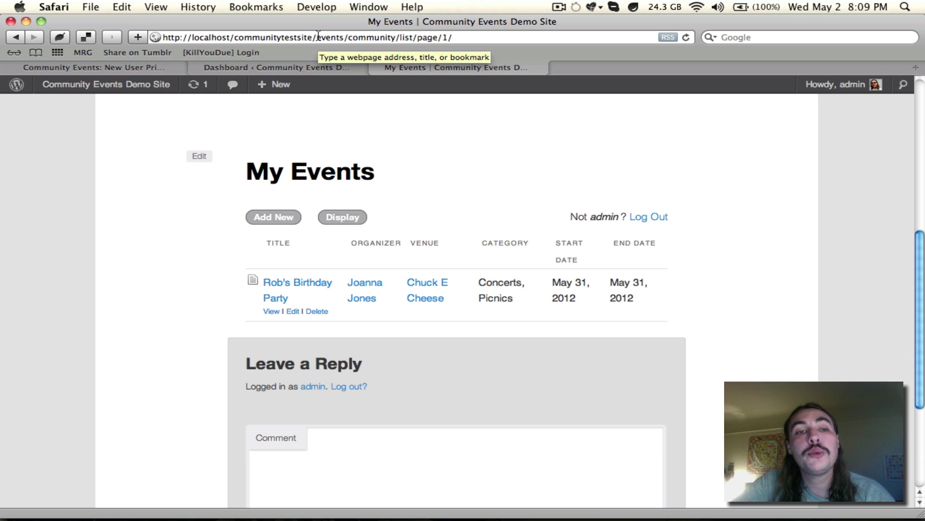
In the New User Primer, select the /events/community/add/ path from section III's URL list
{"action": "left_click", "coordinate": [106, 66]}
{"action": "scroll", "coordinate": [129, 231], "scroll_direction": "up", "scroll_amount": 5}
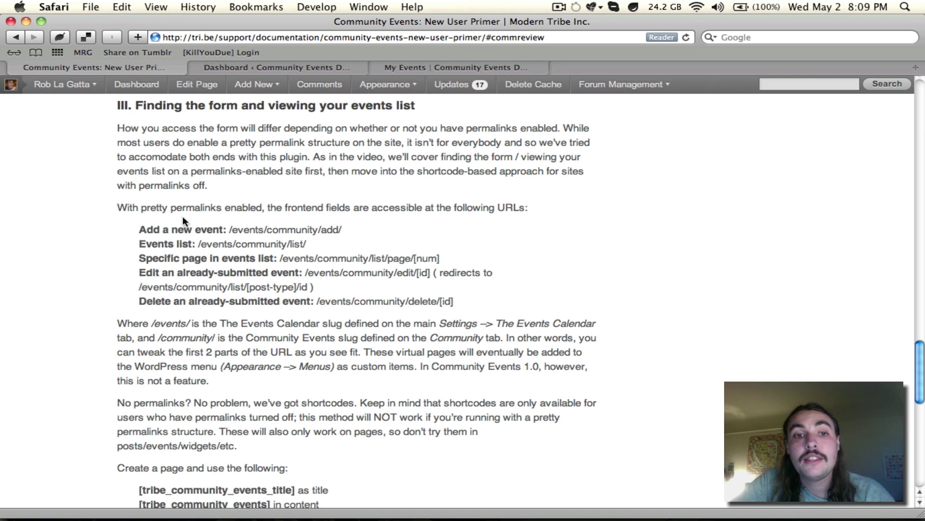
{"action": "left_click_drag", "start_coordinate": [229, 229], "coordinate": [370, 232]}
{"action": "key", "text": "super+c"}
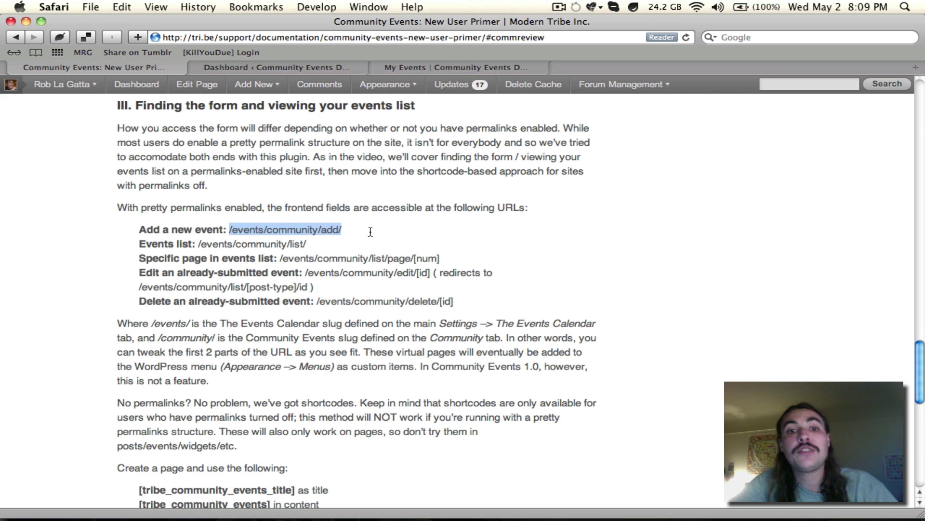
Load localhost/communitytestsite/events/community/add/ to display the empty Submit an Event form
{"action": "left_click", "coordinate": [460, 66]}
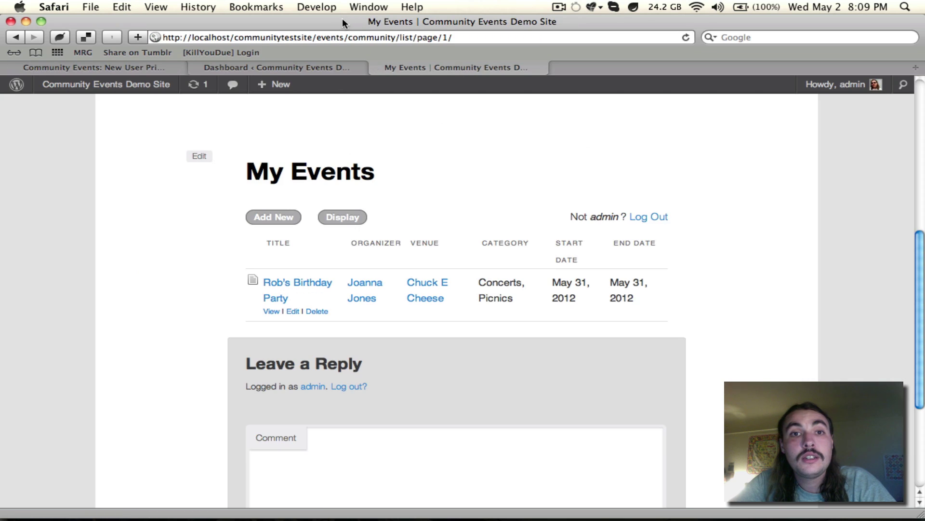
{"action": "left_click", "coordinate": [316, 39]}
{"action": "left_click_drag", "start_coordinate": [313, 39], "coordinate": [458, 39]}
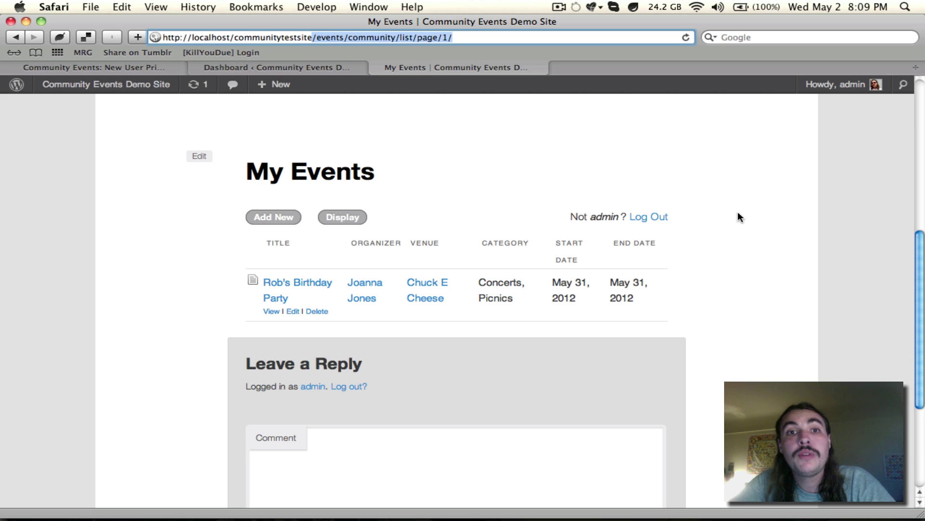
{"action": "key", "text": "super+v"}
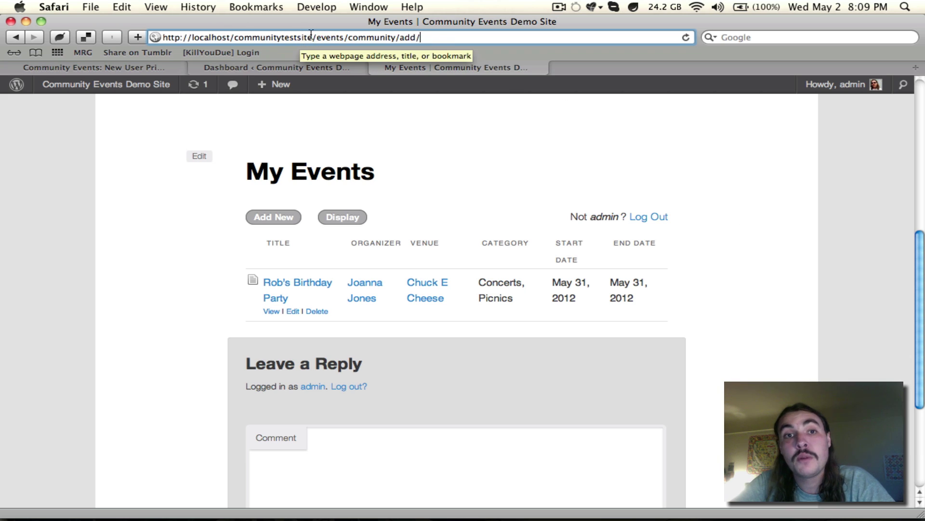
{"action": "left_click_drag", "start_coordinate": [313, 37], "coordinate": [227, 38]}
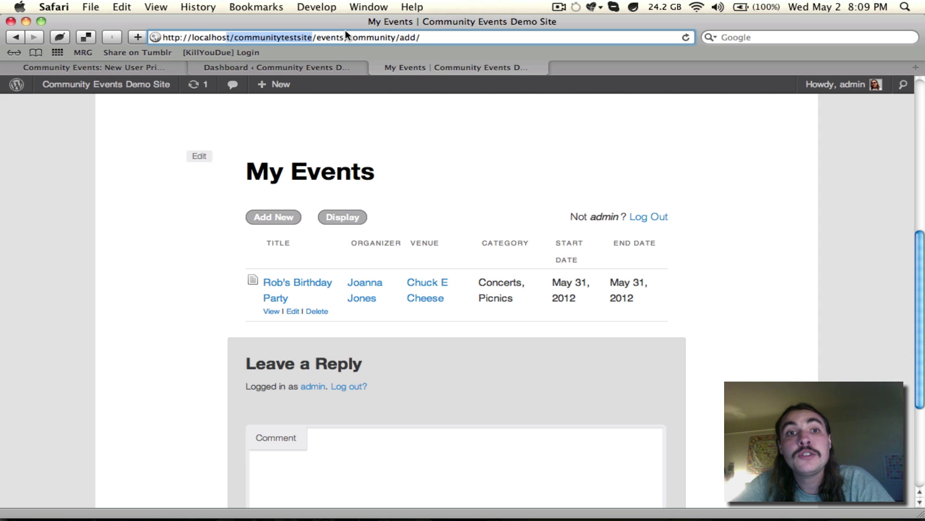
{"action": "left_click", "coordinate": [309, 37]}
{"action": "left_click", "coordinate": [316, 38]}
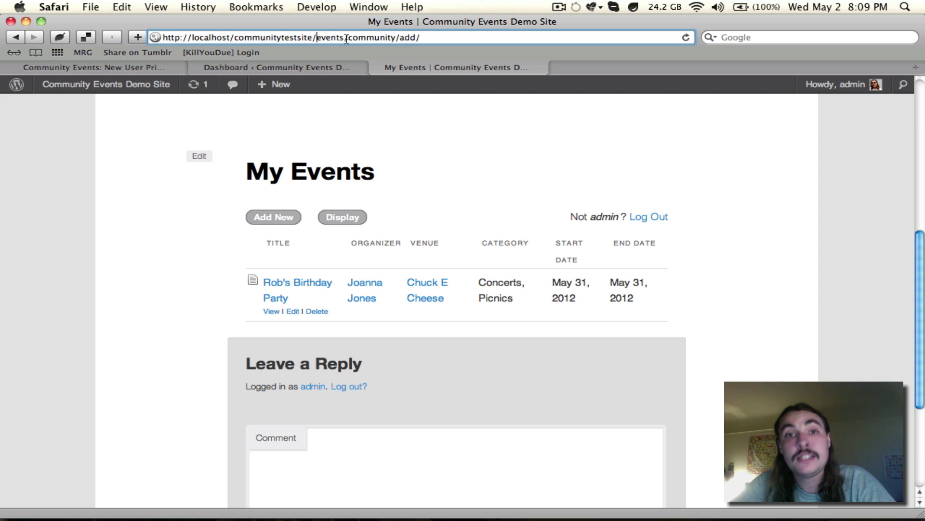
{"action": "key", "text": "Return"}
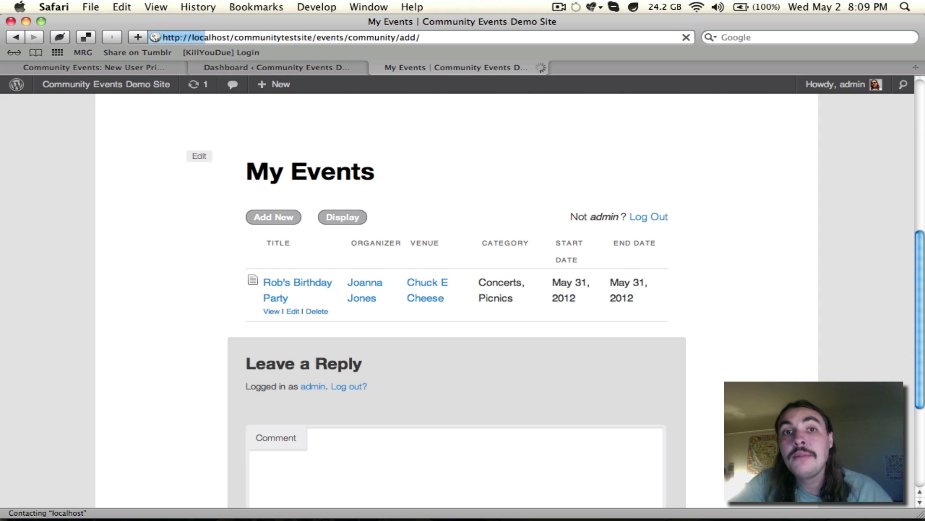
{"action": "scroll", "coordinate": [435, 203], "scroll_direction": "down", "scroll_amount": 7}
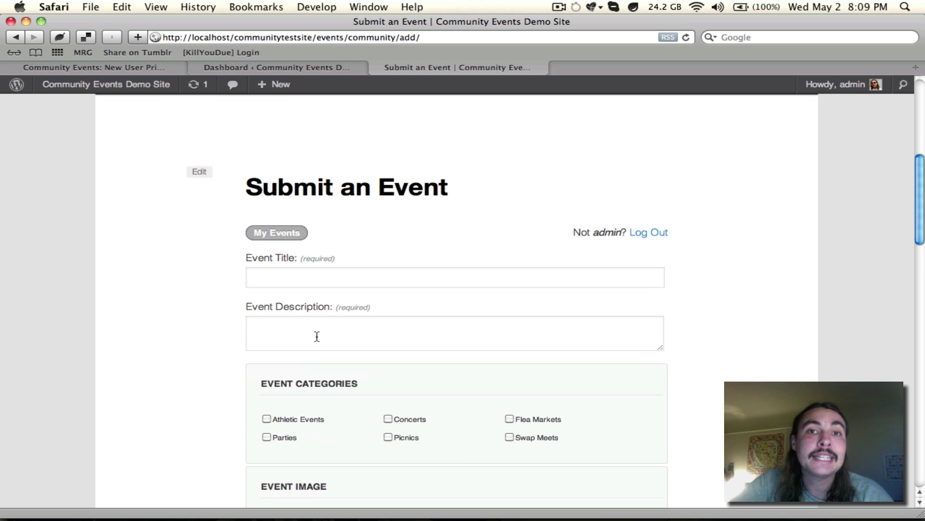
{"action": "left_click_drag", "start_coordinate": [496, 37], "coordinate": [418, 37]}
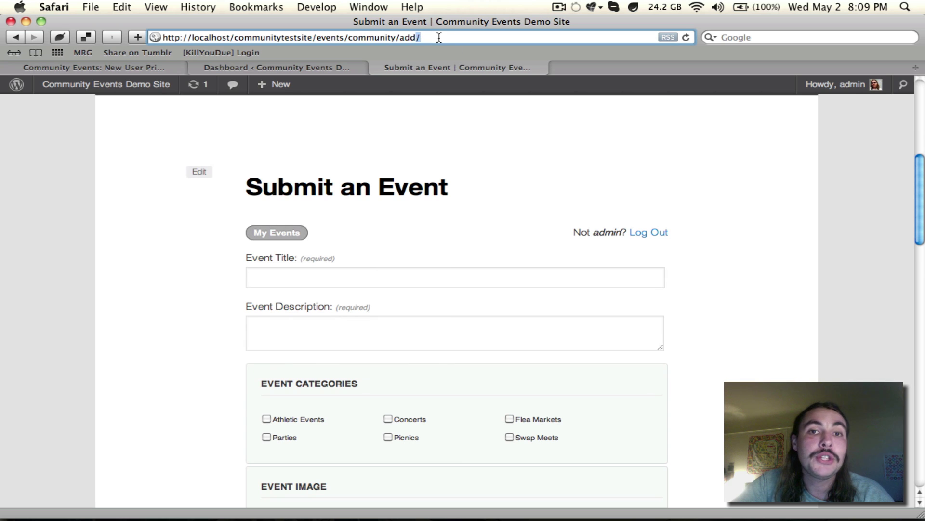
Replace 'add' with 'list' in the address to load My Events at /events/community/list/page/1/
{"action": "left_click", "coordinate": [99, 63]}
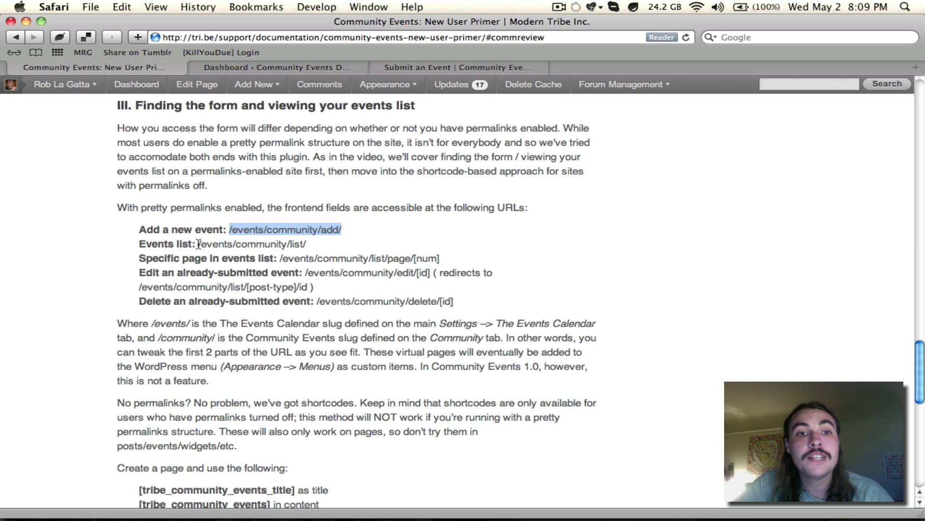
{"action": "left_click", "coordinate": [326, 229]}
{"action": "left_click", "coordinate": [460, 64]}
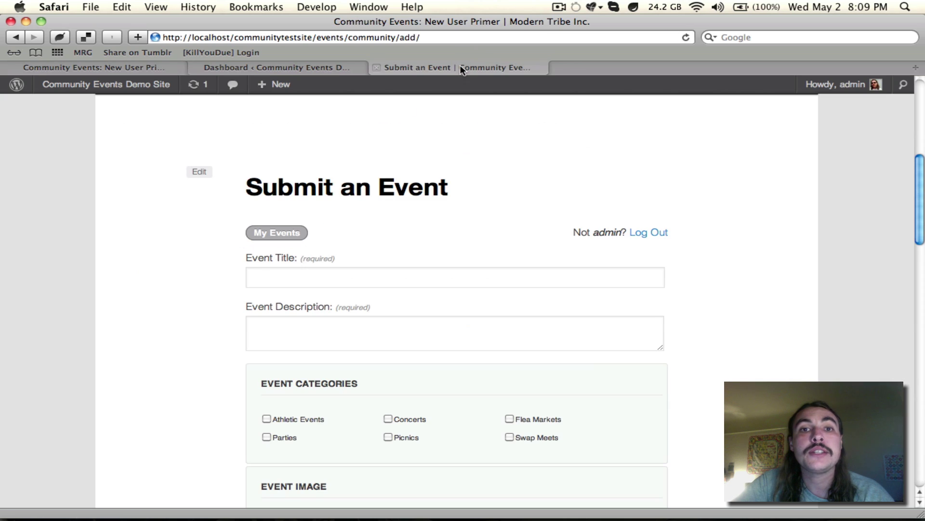
{"action": "double_click", "coordinate": [407, 41]}
{"action": "type", "text": "list"}
{"action": "key", "text": "Return"}
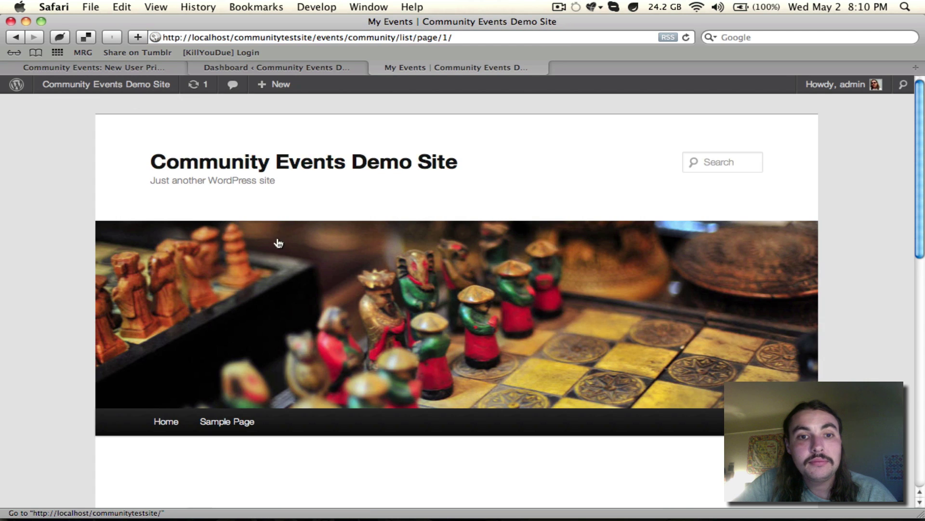
{"action": "scroll", "coordinate": [278, 243], "scroll_direction": "down", "scroll_amount": 5}
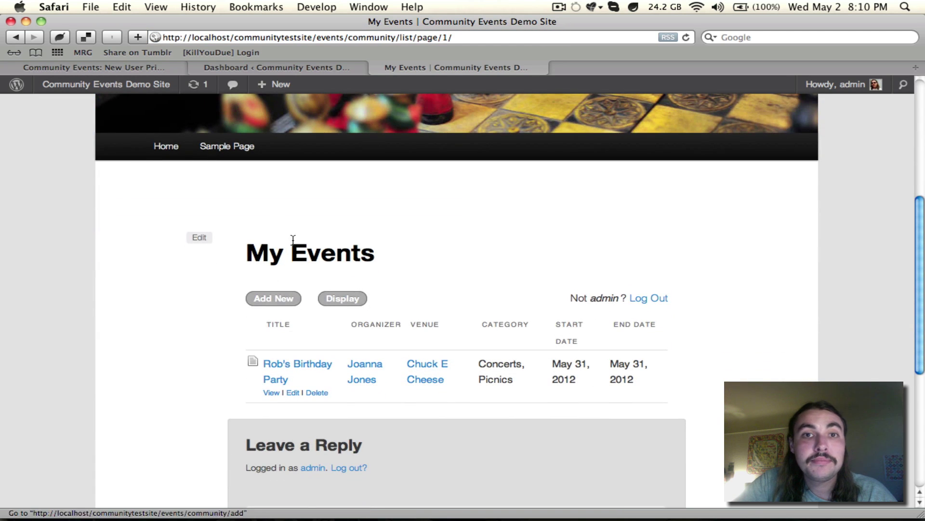
{"action": "scroll", "coordinate": [291, 238], "scroll_direction": "up", "scroll_amount": 3}
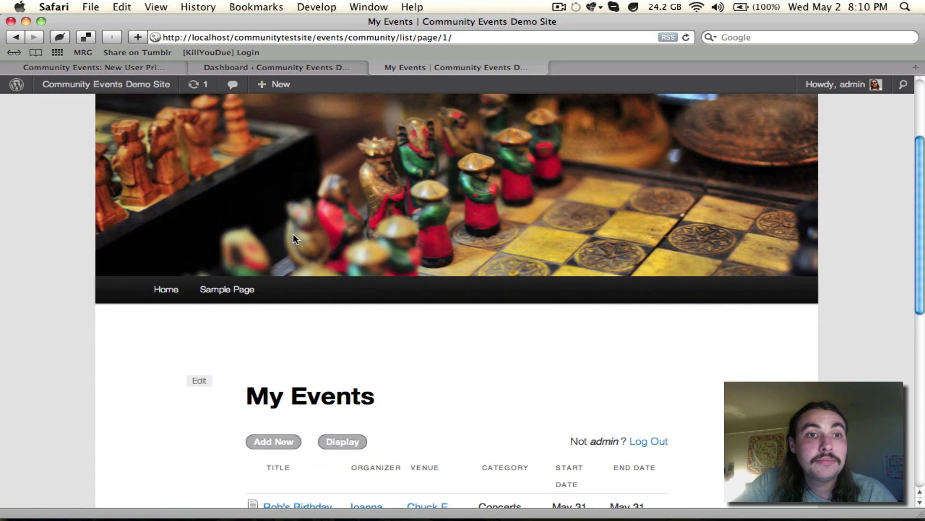
{"action": "double_click", "coordinate": [408, 37]}
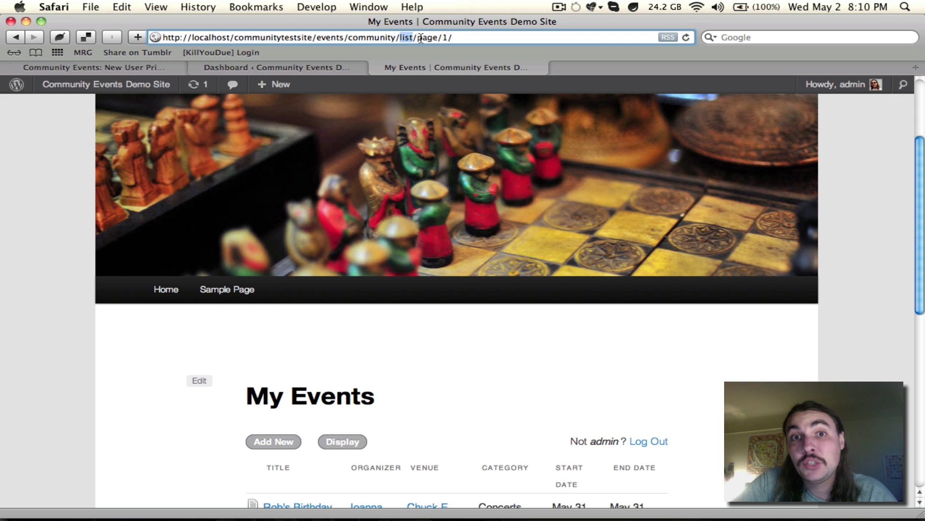
Compare the My Events address's page number 1 with the primer's URL list, ending on the primer
{"action": "left_click", "coordinate": [108, 66]}
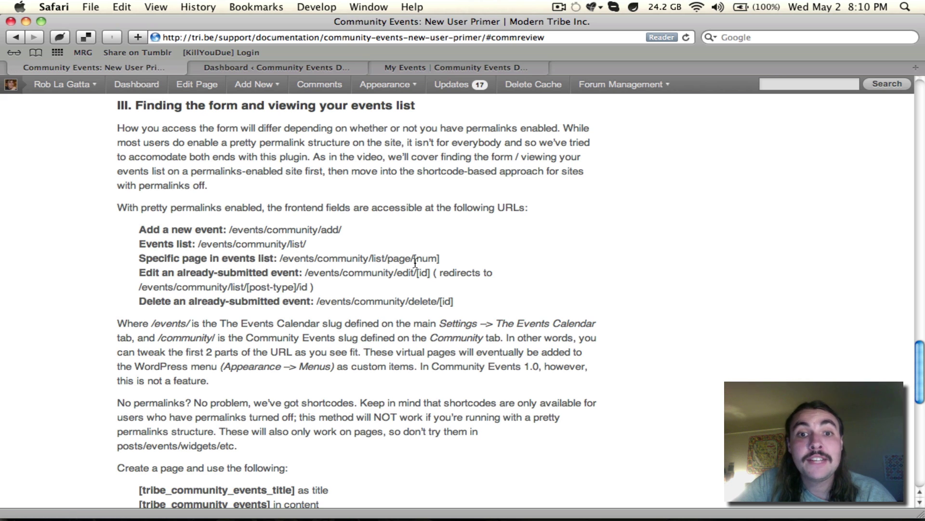
{"action": "left_click", "coordinate": [463, 62]}
{"action": "double_click", "coordinate": [445, 37]}
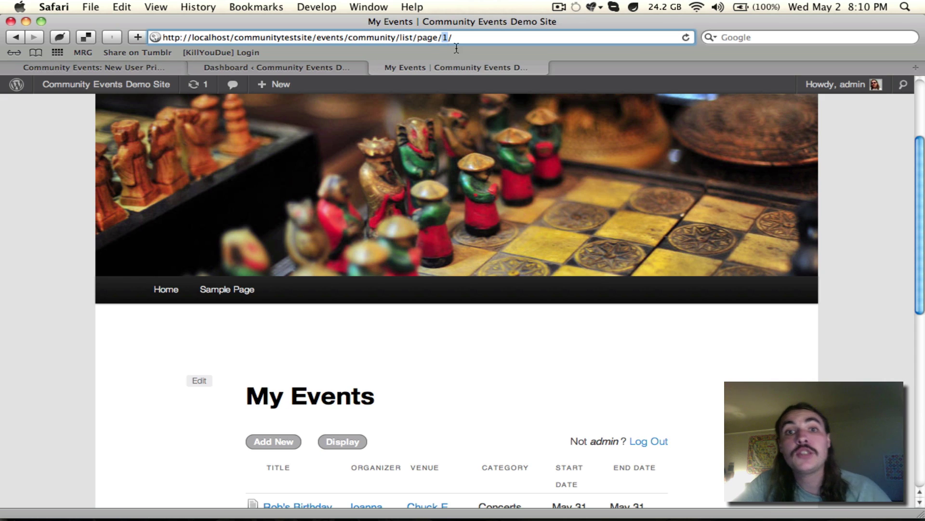
{"action": "left_click", "coordinate": [496, 88]}
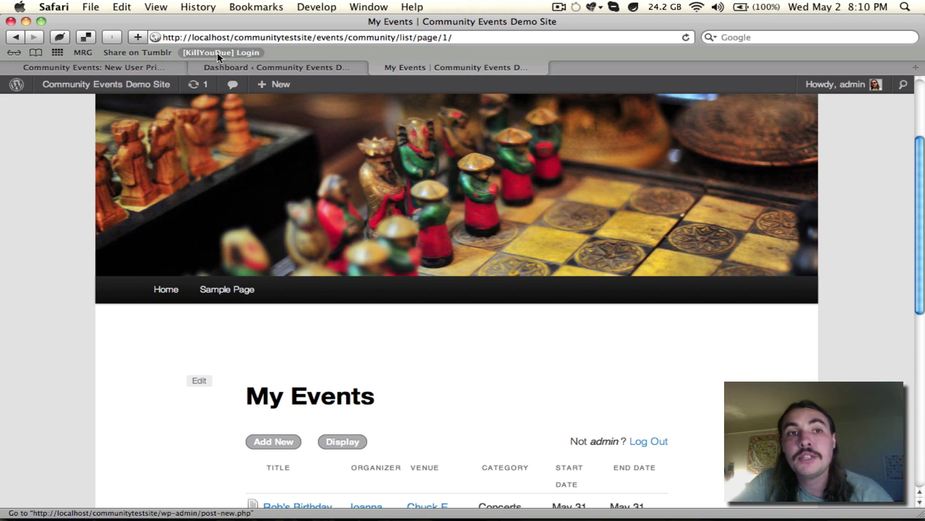
{"action": "left_click", "coordinate": [160, 66]}
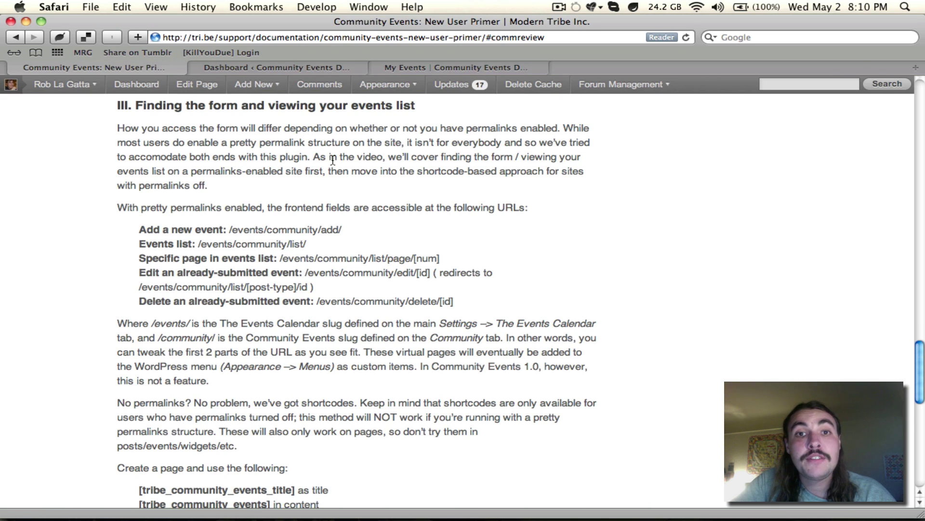
Open the birthday party event's Edit an Event page, whose address ends in edit/event/6/
{"action": "left_click", "coordinate": [420, 66]}
{"action": "scroll", "coordinate": [419, 207], "scroll_direction": "down", "scroll_amount": 5}
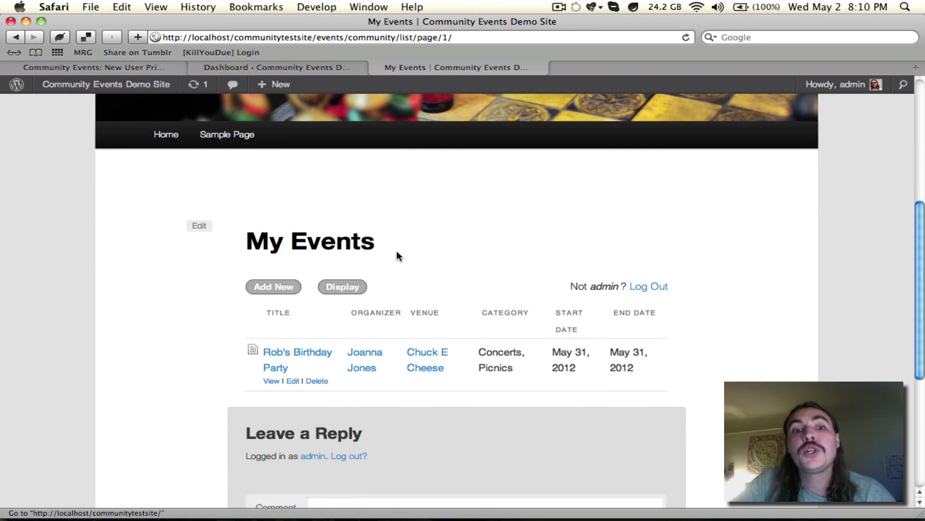
{"action": "left_click", "coordinate": [294, 381]}
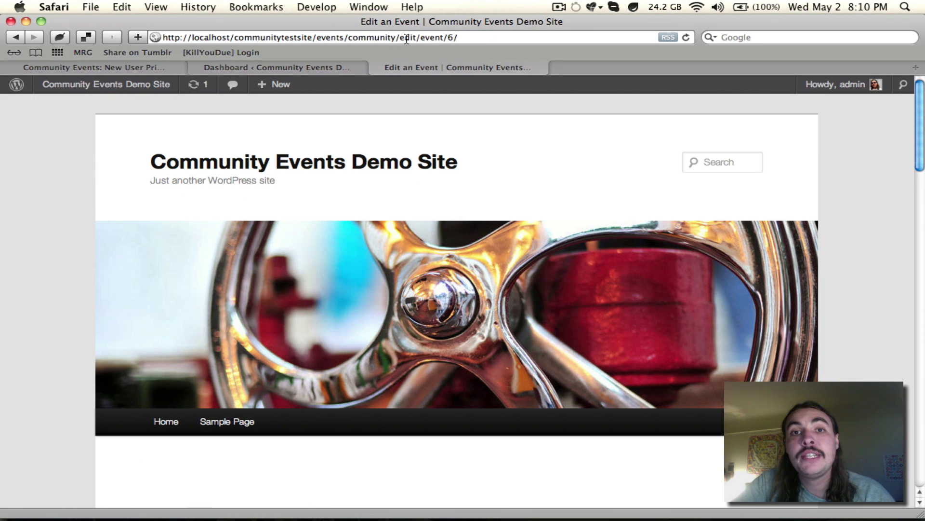
{"action": "double_click", "coordinate": [449, 37]}
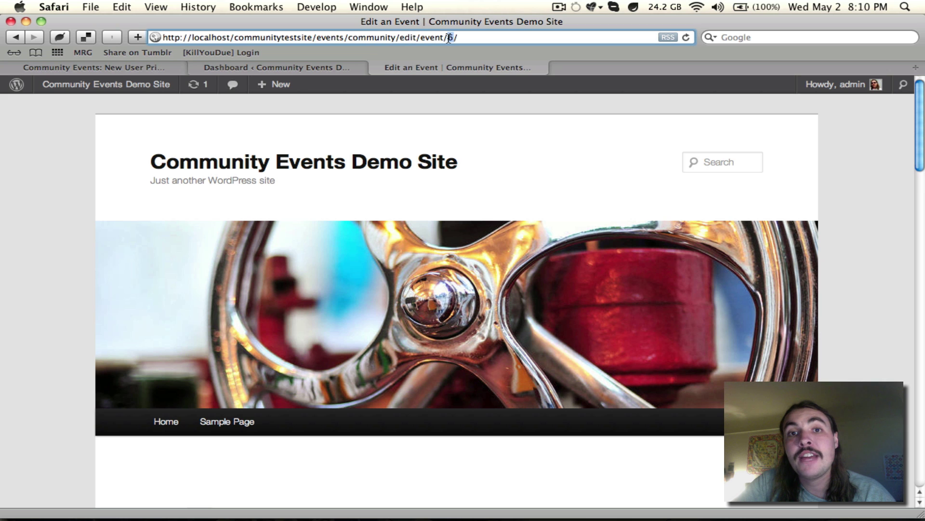
Compare the edit/event/6 address with the primer's edit and delete event URL patterns
{"action": "left_click", "coordinate": [112, 71]}
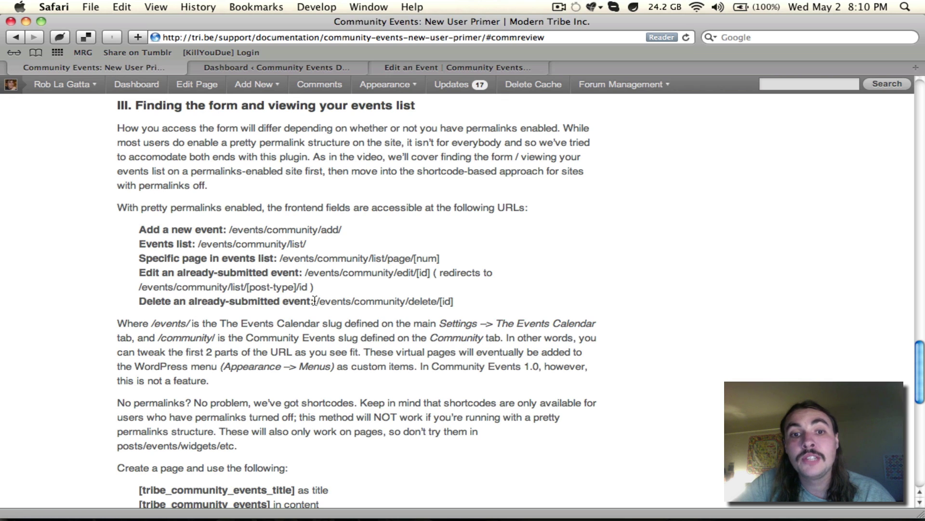
{"action": "left_click_drag", "start_coordinate": [317, 300], "coordinate": [349, 319]}
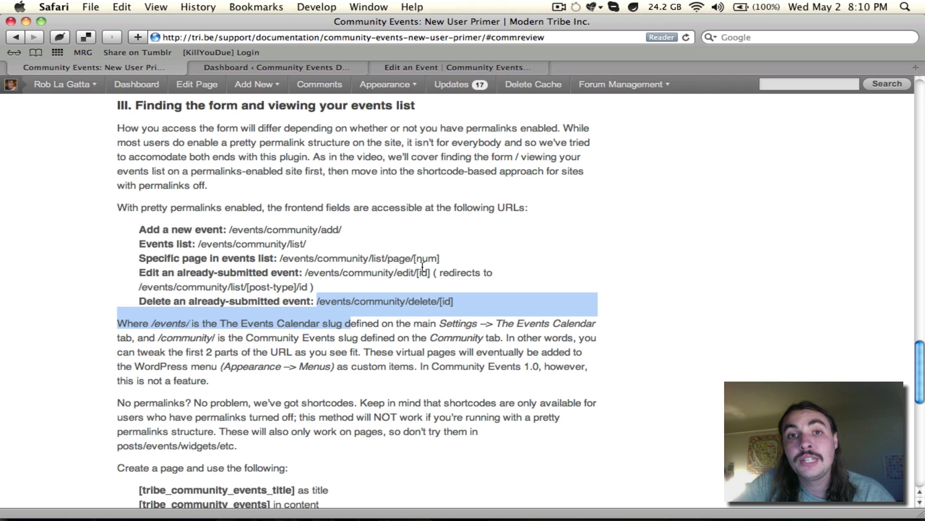
{"action": "double_click", "coordinate": [446, 301]}
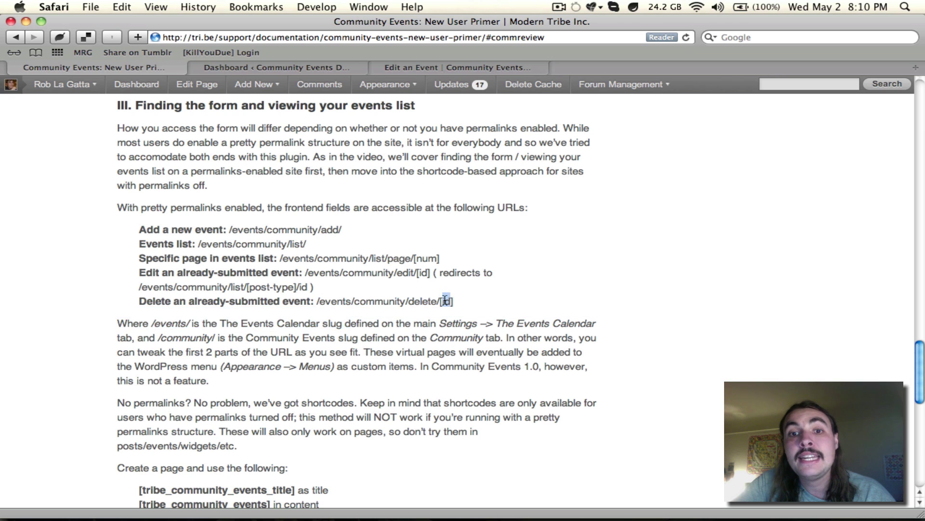
{"action": "left_click", "coordinate": [493, 69]}
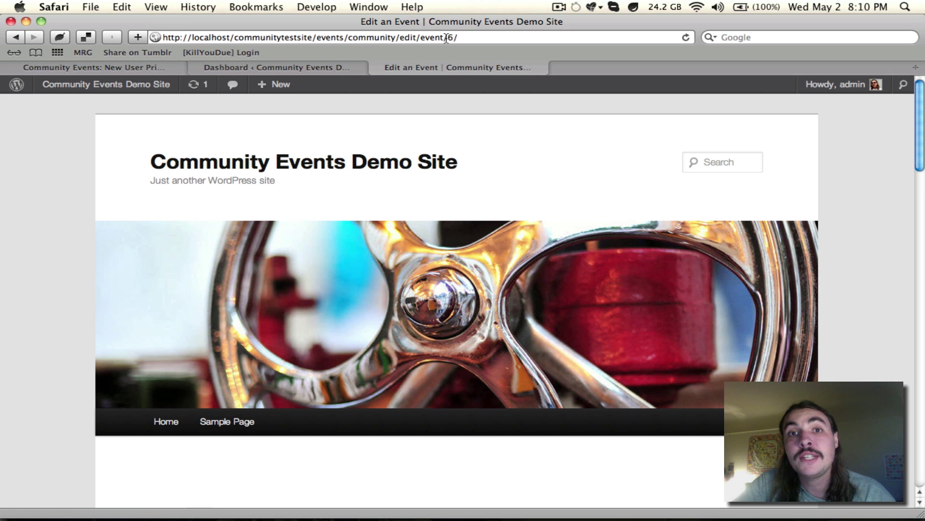
{"action": "double_click", "coordinate": [409, 37]}
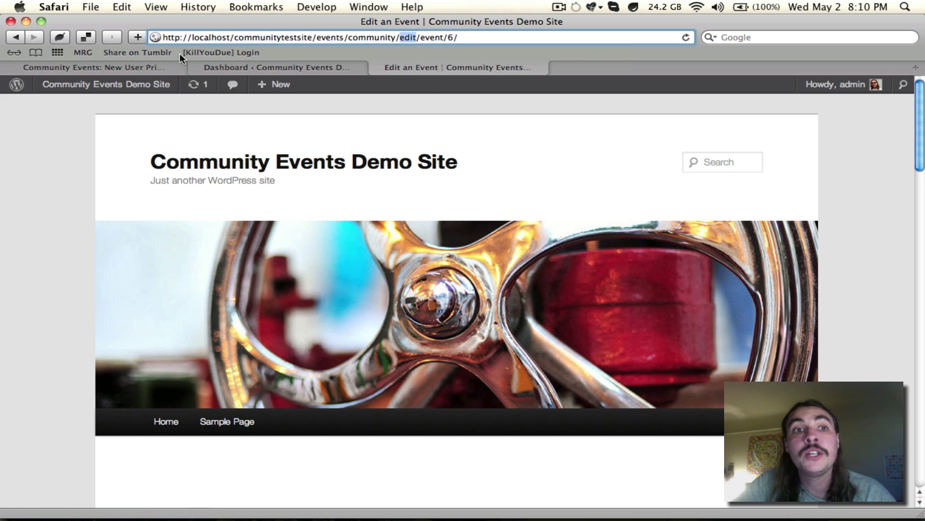
{"action": "left_click", "coordinate": [126, 68]}
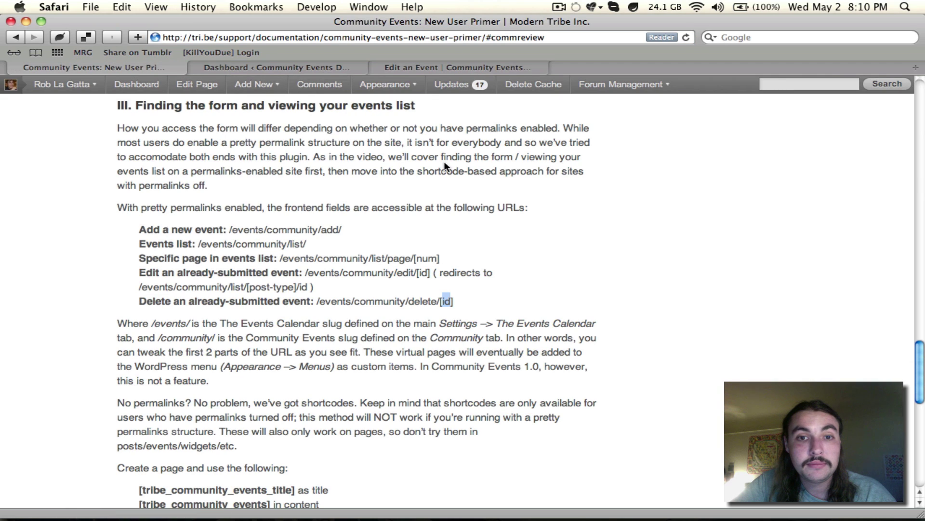
{"action": "left_click", "coordinate": [492, 238]}
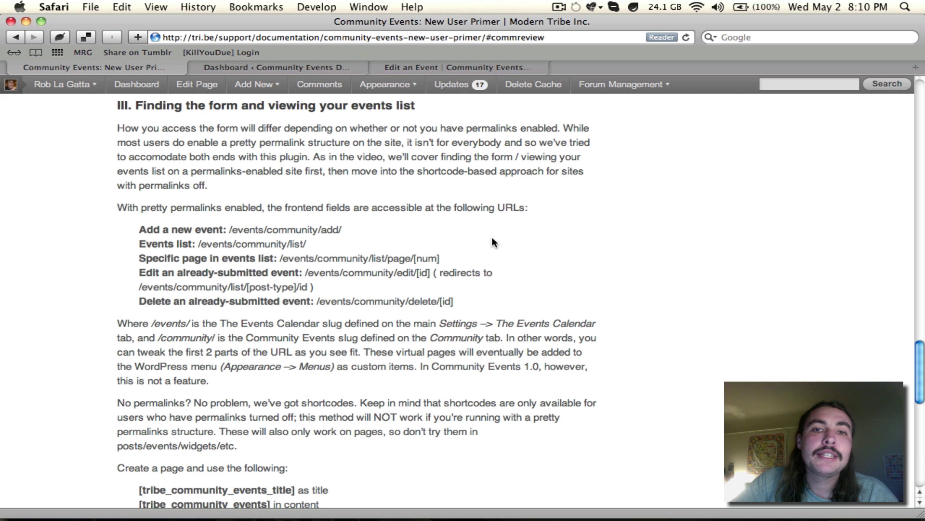
{"action": "scroll", "coordinate": [485, 240], "scroll_direction": "down", "scroll_amount": 1}
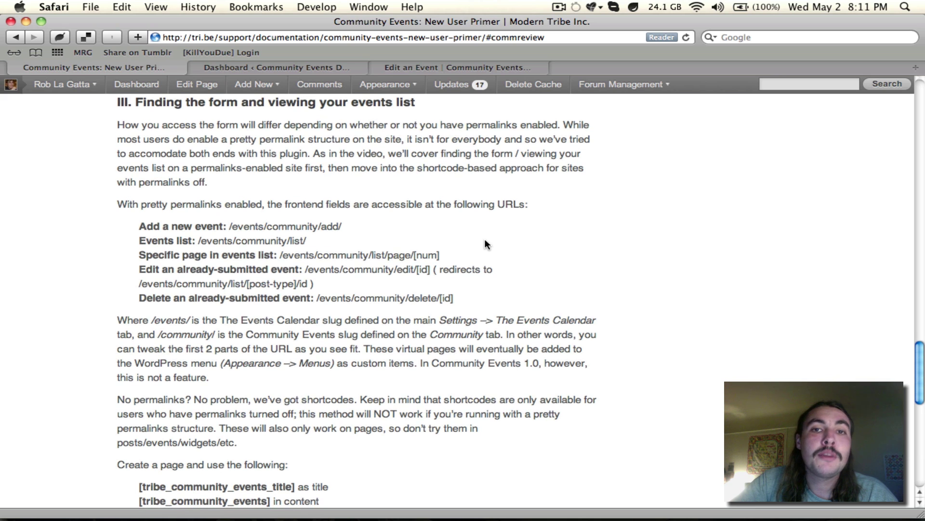
Set permalinks to Default in Settings > Permalinks and save the change
{"action": "left_click", "coordinate": [338, 65]}
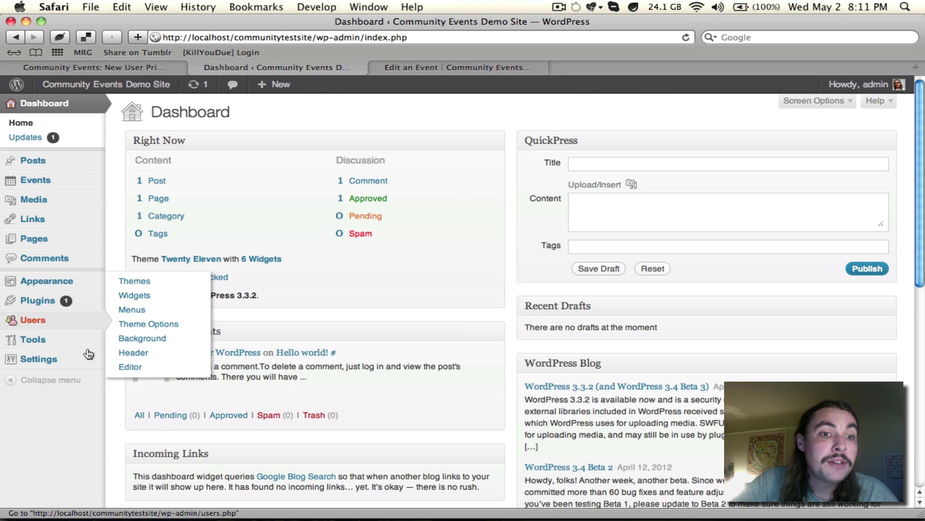
{"action": "mouse_move", "coordinate": [73, 359]}
{"action": "left_click", "coordinate": [142, 444]}
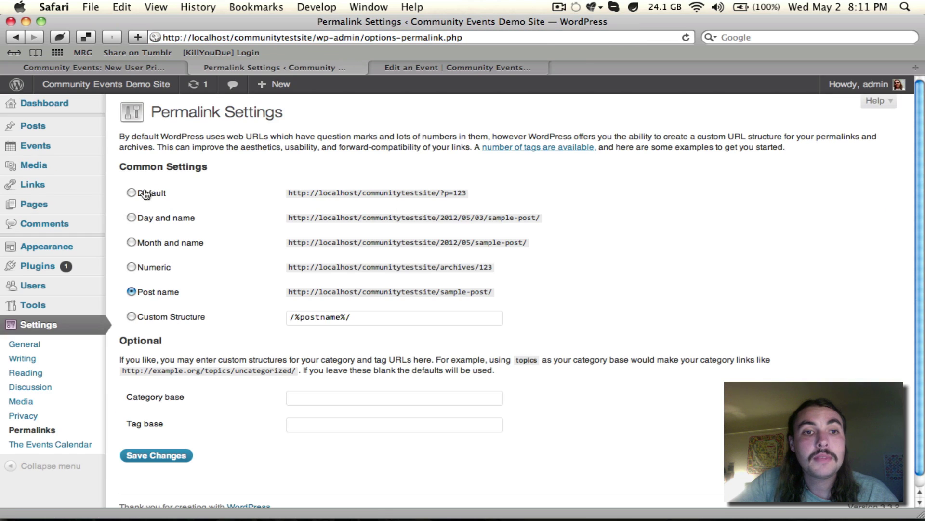
{"action": "left_click", "coordinate": [131, 191]}
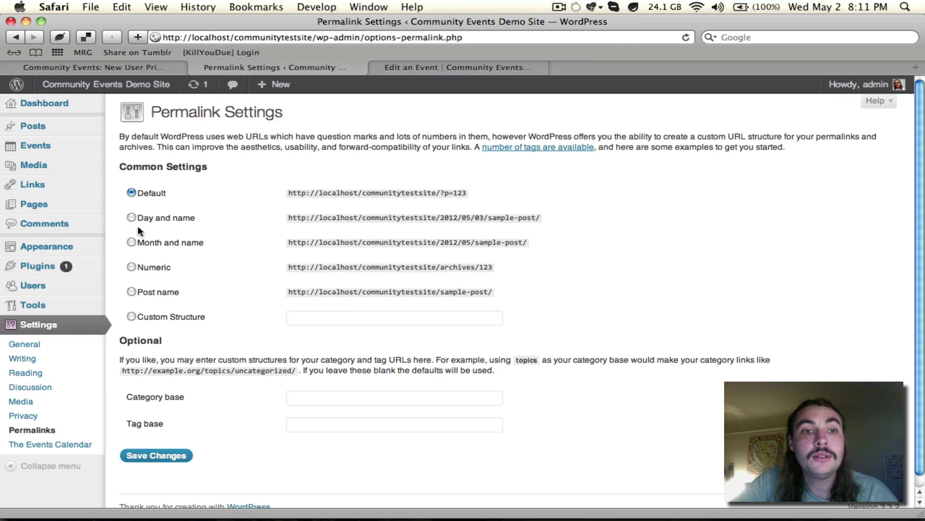
{"action": "left_click", "coordinate": [164, 460]}
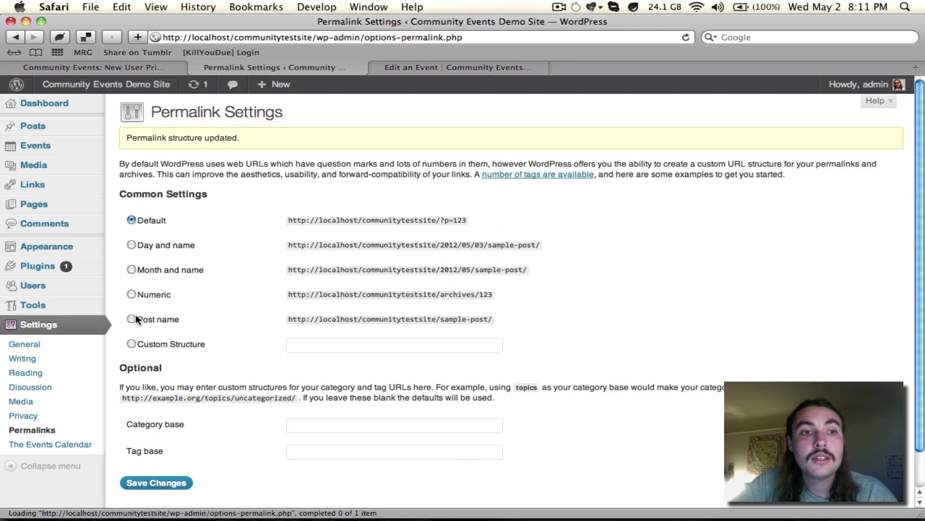
{"action": "mouse_move", "coordinate": [93, 206]}
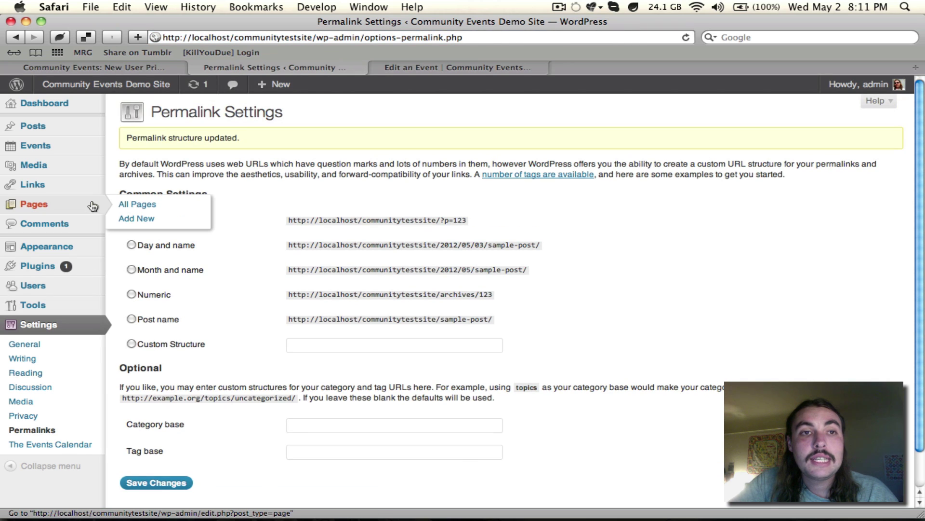
Read the primer's page-creation instruction and start a new WordPress page
{"action": "left_click", "coordinate": [151, 65]}
{"action": "scroll", "coordinate": [208, 235], "scroll_direction": "down", "scroll_amount": 5}
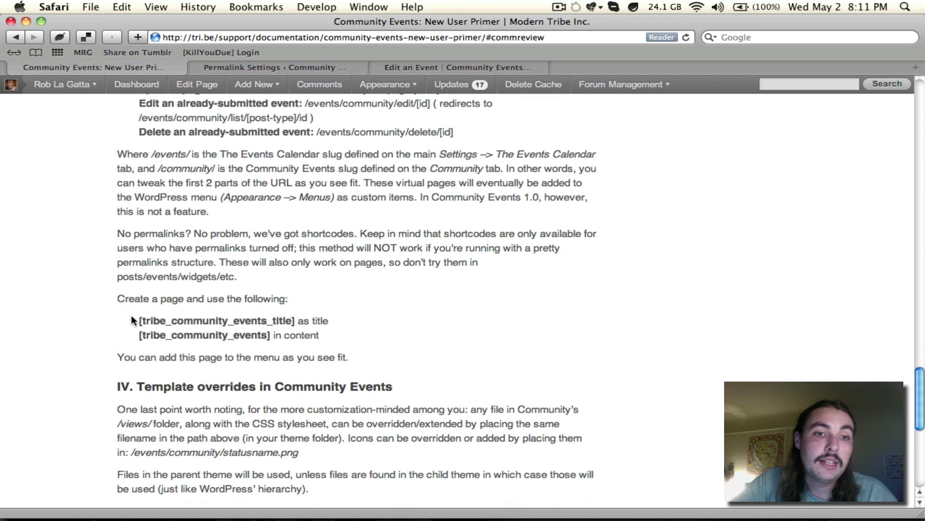
{"action": "triple_click", "coordinate": [309, 300]}
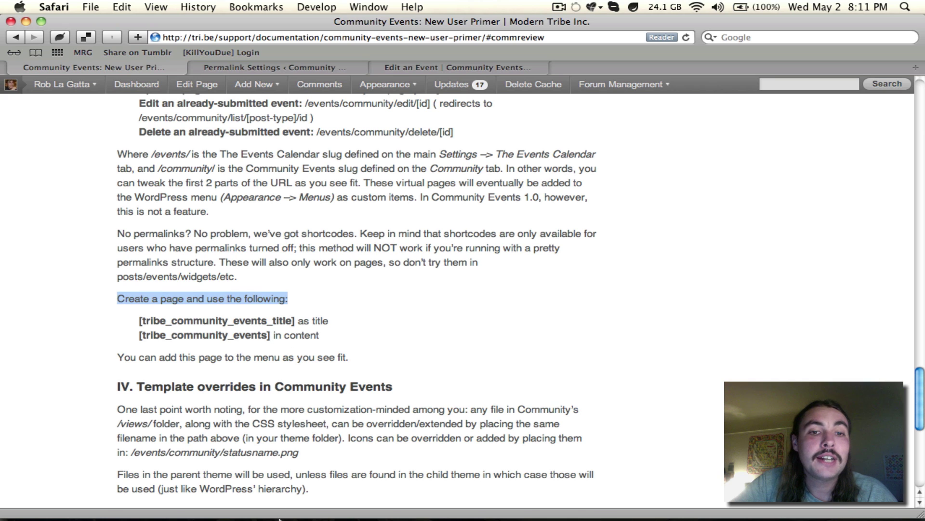
{"action": "mouse_move", "coordinate": [172, 496]}
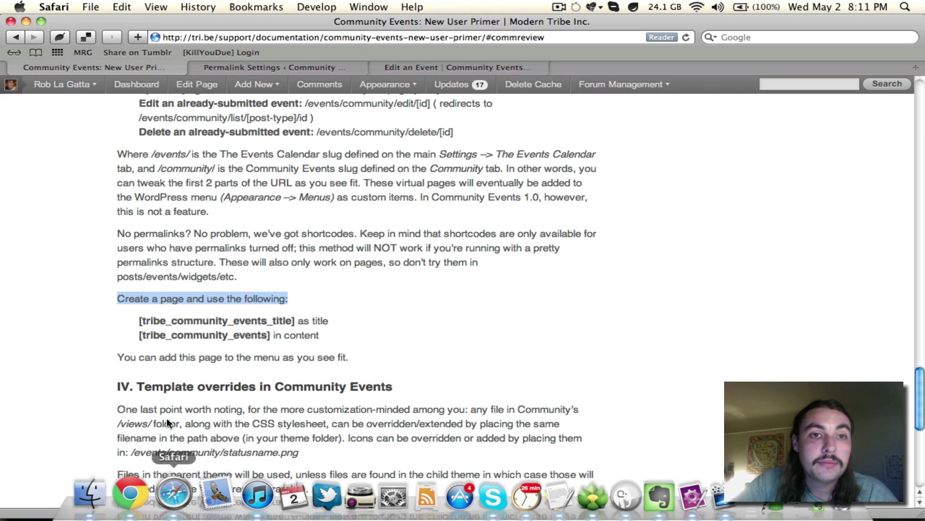
{"action": "left_click", "coordinate": [287, 65]}
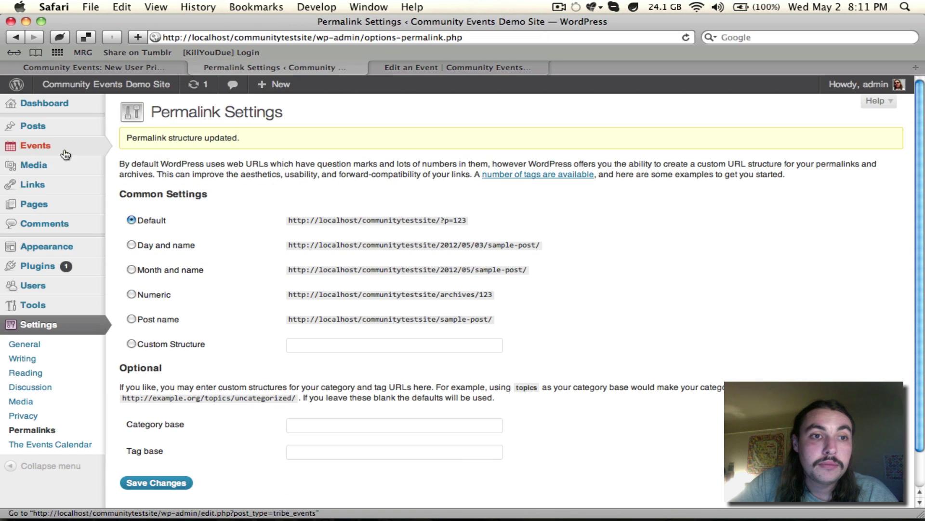
{"action": "left_click", "coordinate": [56, 206]}
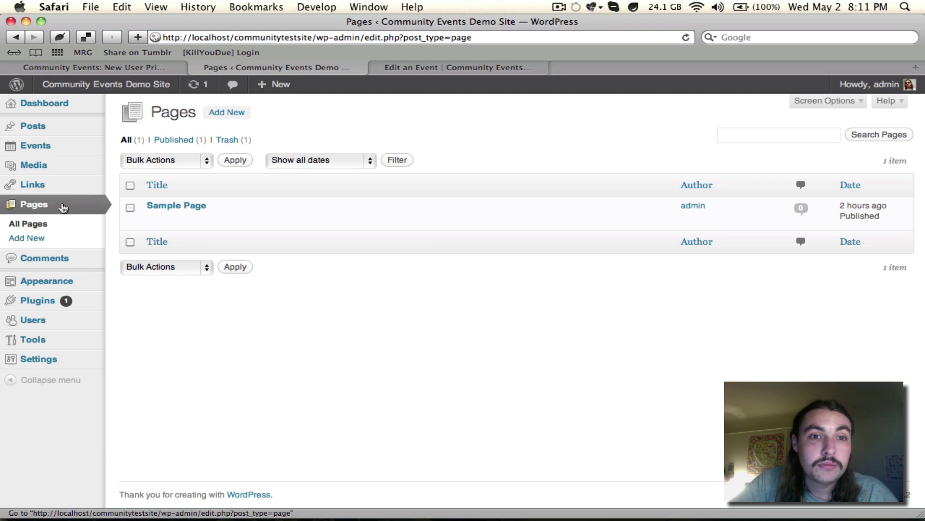
{"action": "left_click", "coordinate": [224, 110]}
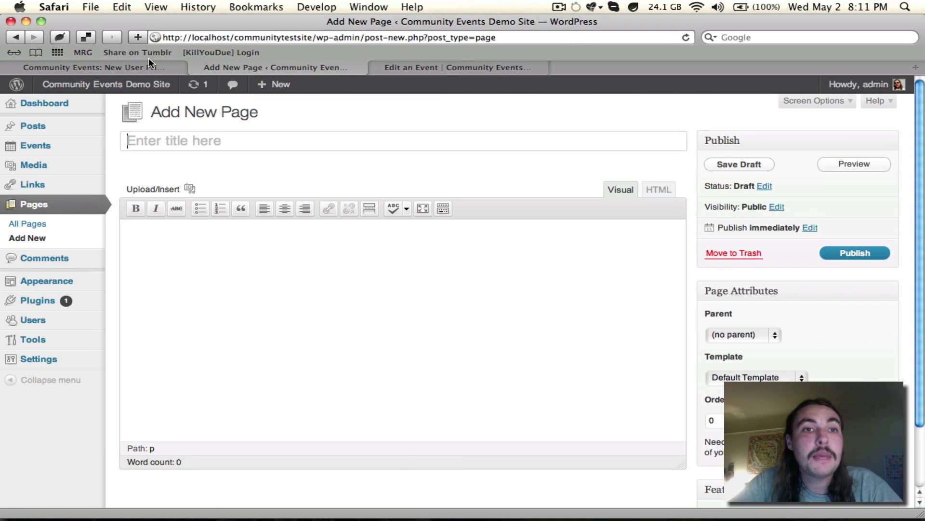
Copy [tribe_community_events_title] from the primer into the new page's title
{"action": "left_click", "coordinate": [143, 65]}
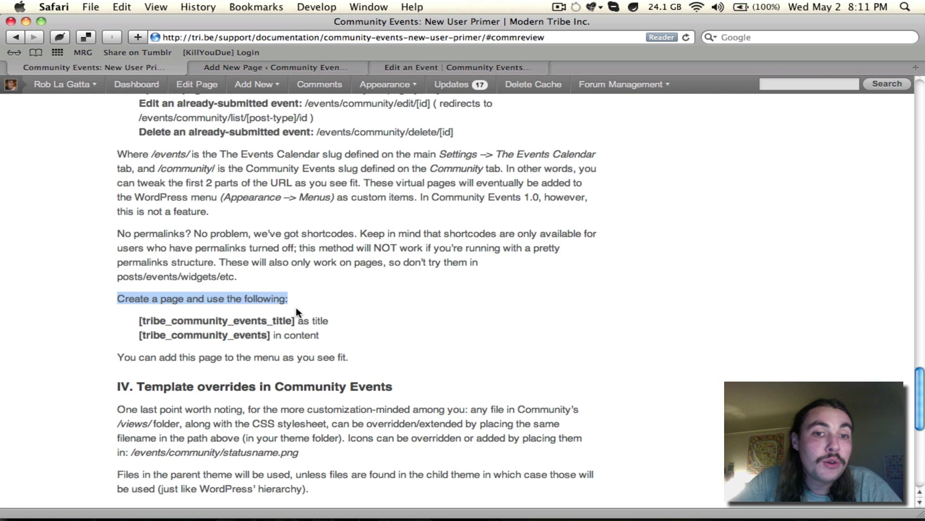
{"action": "left_click_drag", "start_coordinate": [295, 320], "coordinate": [139, 321]}
{"action": "key", "text": "super+c"}
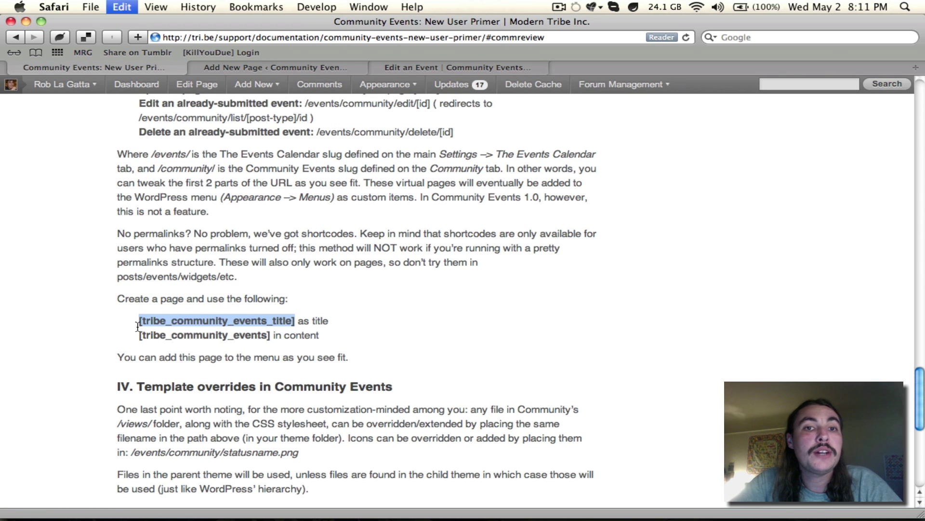
{"action": "left_click", "coordinate": [314, 69]}
{"action": "key", "text": "super+v"}
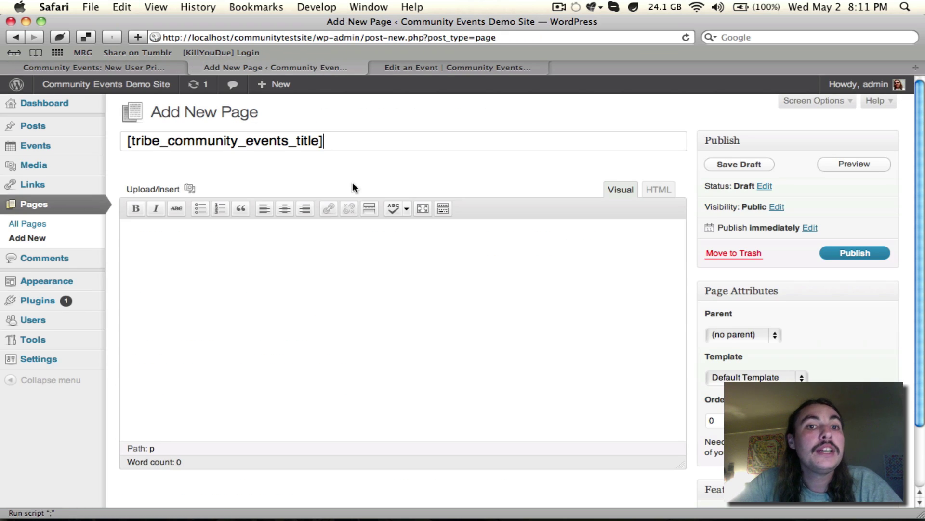
Paste [tribe_community_events] as the page body and publish the page
{"action": "left_click", "coordinate": [141, 68]}
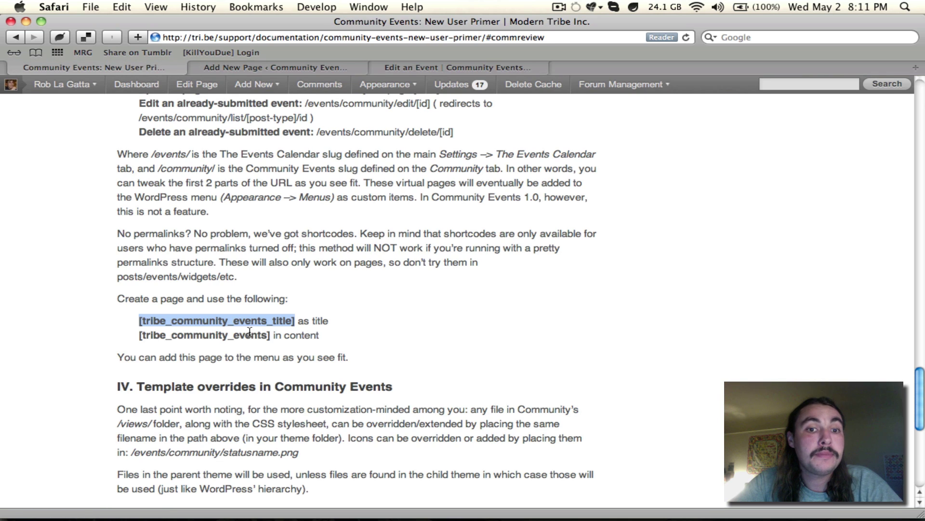
{"action": "left_click_drag", "start_coordinate": [271, 334], "coordinate": [138, 335]}
{"action": "key", "text": "super+c"}
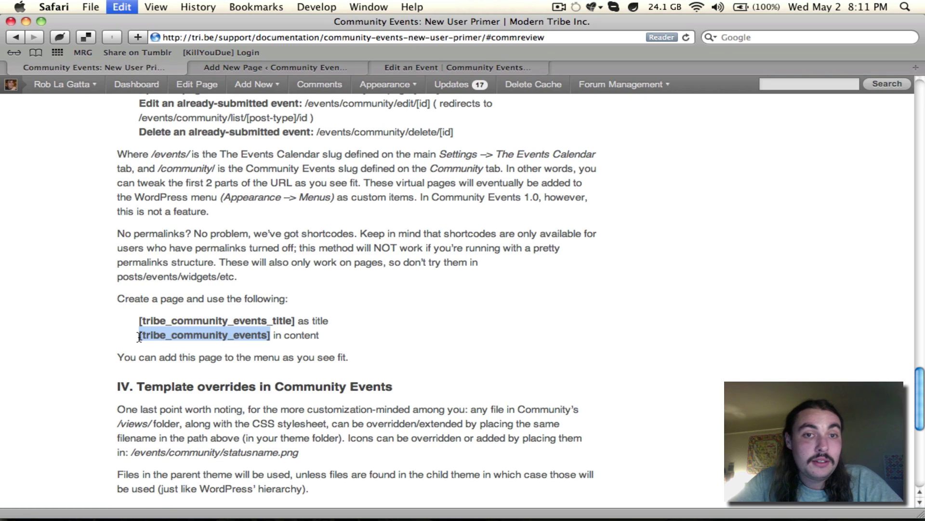
{"action": "left_click", "coordinate": [311, 64]}
{"action": "left_click", "coordinate": [357, 386]}
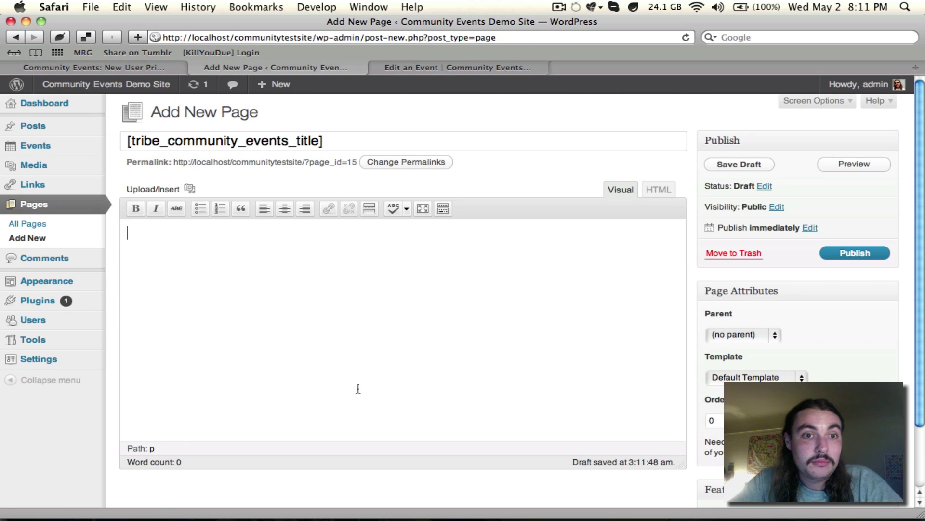
{"action": "key", "text": "super+v"}
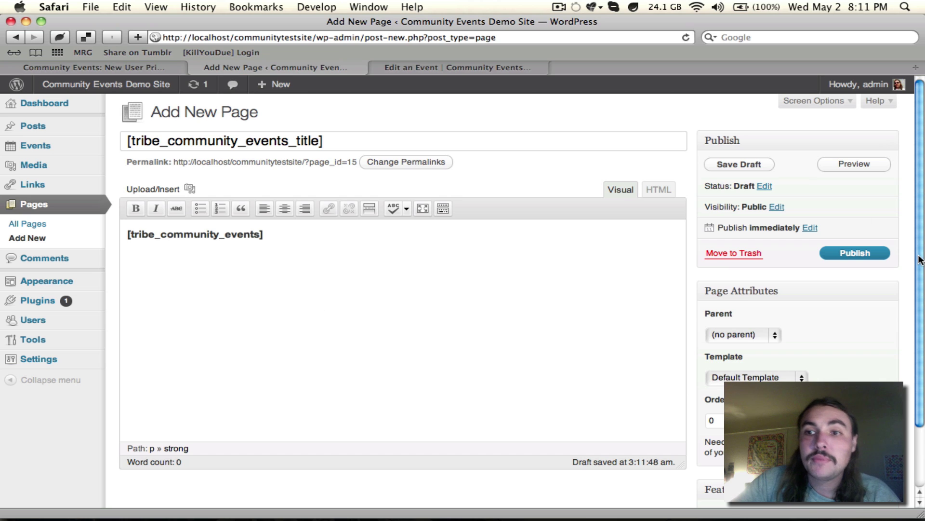
{"action": "left_click", "coordinate": [869, 252]}
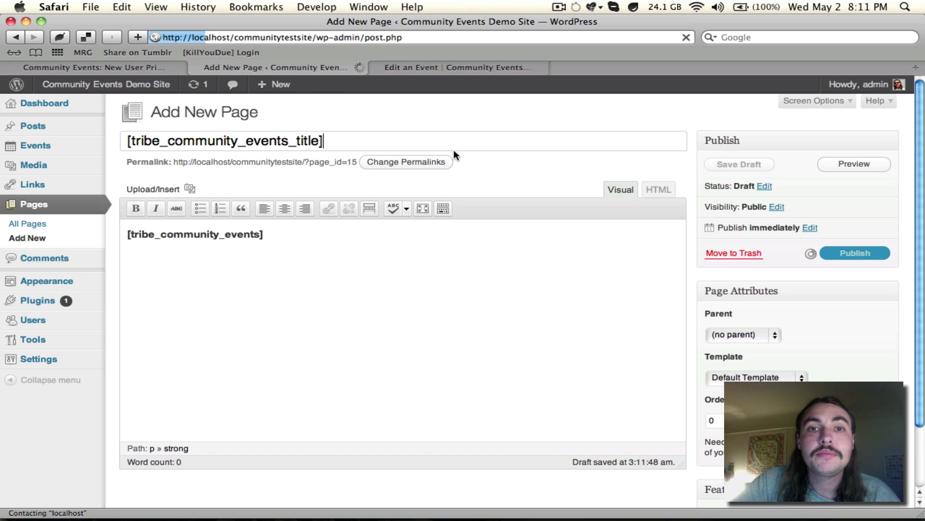
{"action": "left_click", "coordinate": [378, 67]}
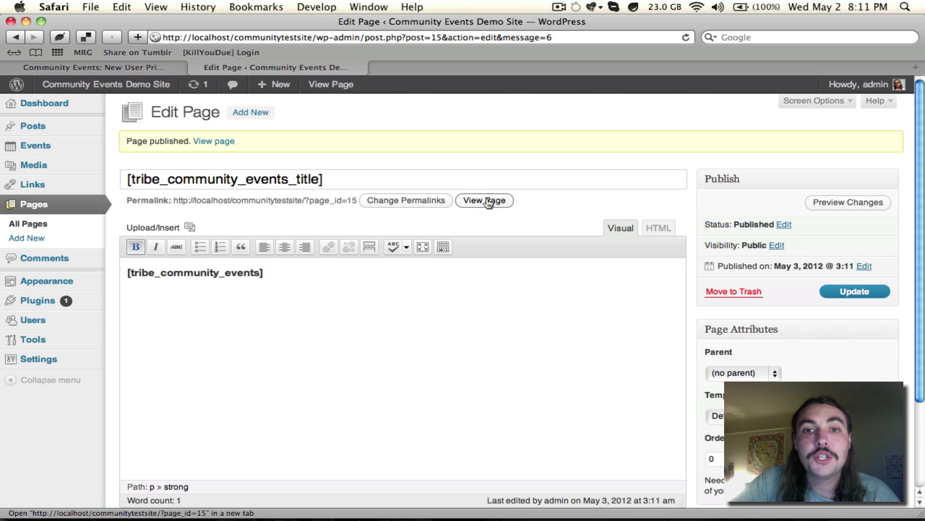
View the published page, which shows the Submit an Event form
{"action": "left_click", "coordinate": [488, 205]}
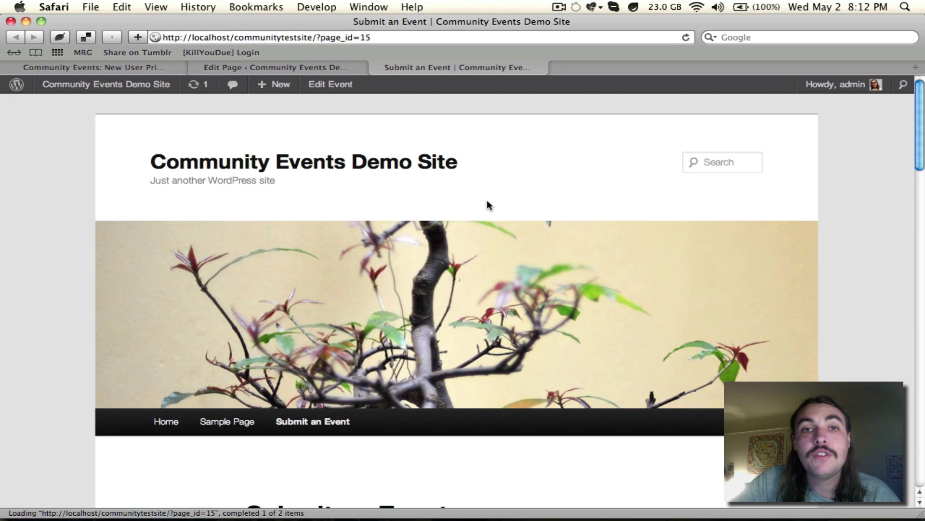
{"action": "scroll", "coordinate": [488, 188], "scroll_direction": "down", "scroll_amount": 5}
{"action": "scroll", "coordinate": [487, 184], "scroll_direction": "down", "scroll_amount": 1}
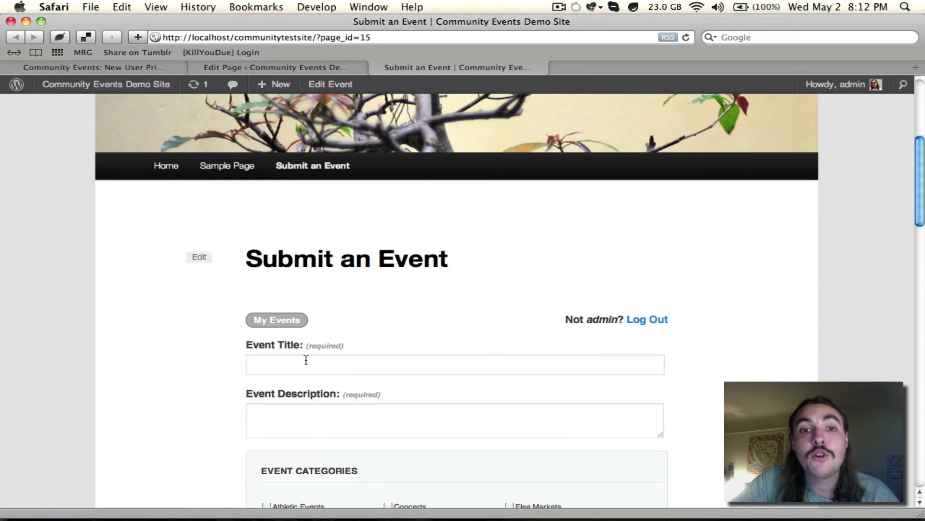
{"action": "scroll", "coordinate": [463, 309], "scroll_direction": "down", "scroll_amount": 9}
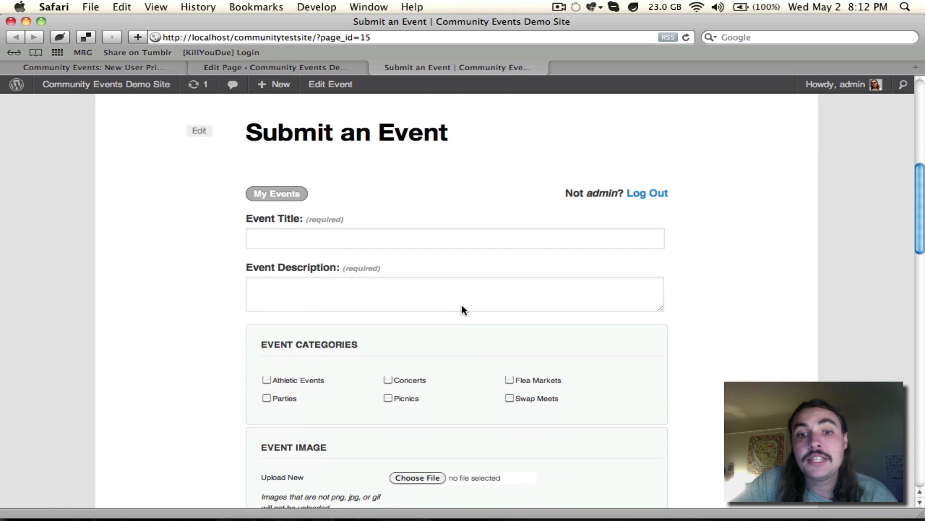
{"action": "scroll", "coordinate": [461, 306], "scroll_direction": "down", "scroll_amount": 4}
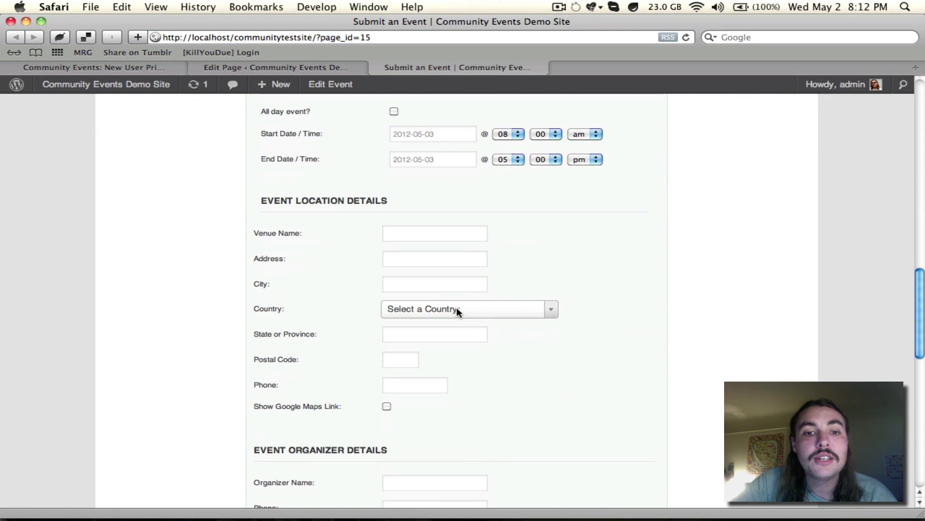
{"action": "scroll", "coordinate": [458, 308], "scroll_direction": "up", "scroll_amount": 14}
{"action": "scroll", "coordinate": [456, 317], "scroll_direction": "up", "scroll_amount": 1}
Open My Events at page_id=15&tribe_action=list, listing the birthday party event
{"action": "left_click", "coordinate": [273, 439]}
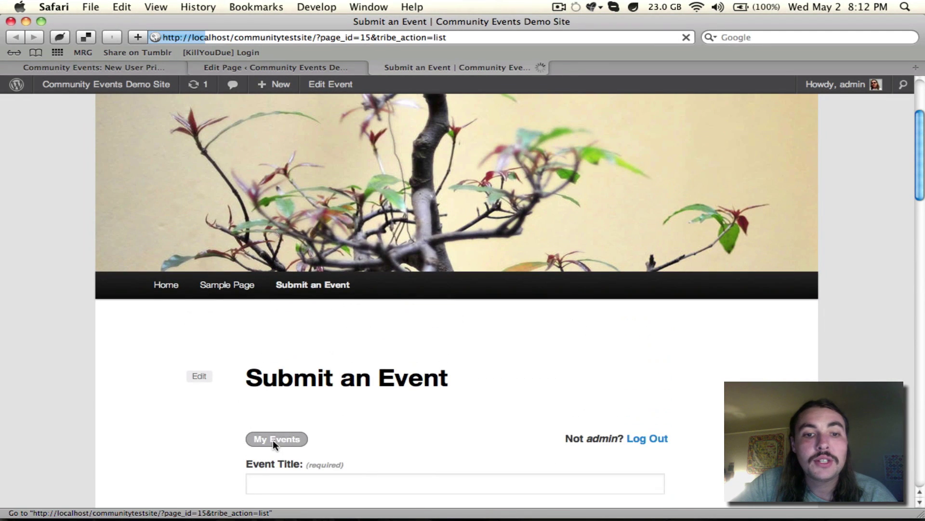
{"action": "scroll", "coordinate": [218, 318], "scroll_direction": "down", "scroll_amount": 2}
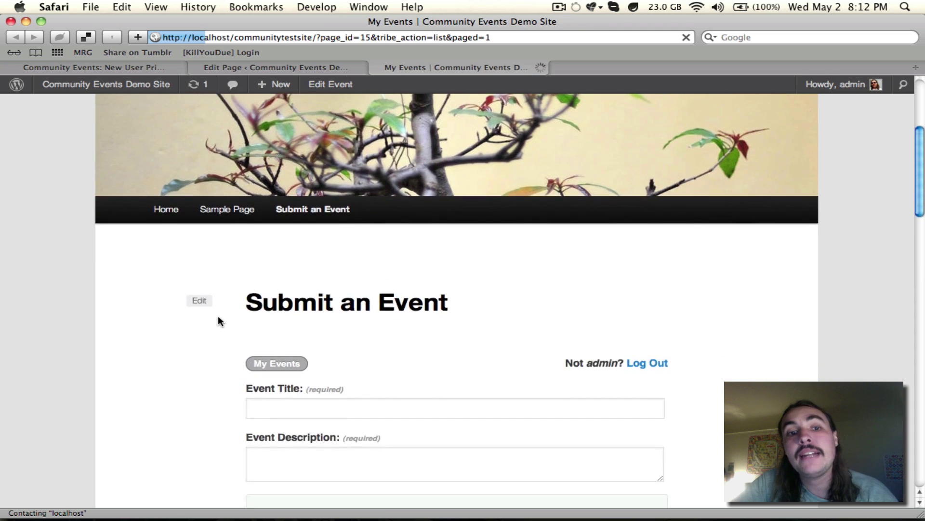
{"action": "scroll", "coordinate": [218, 318], "scroll_direction": "down", "scroll_amount": 4}
{"action": "scroll", "coordinate": [218, 322], "scroll_direction": "down", "scroll_amount": 3}
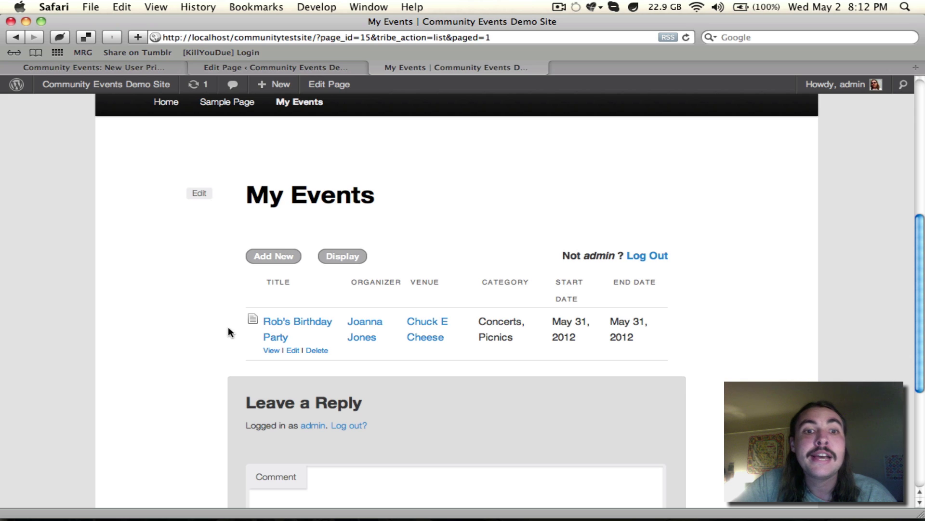
{"action": "mouse_move", "coordinate": [254, 314]}
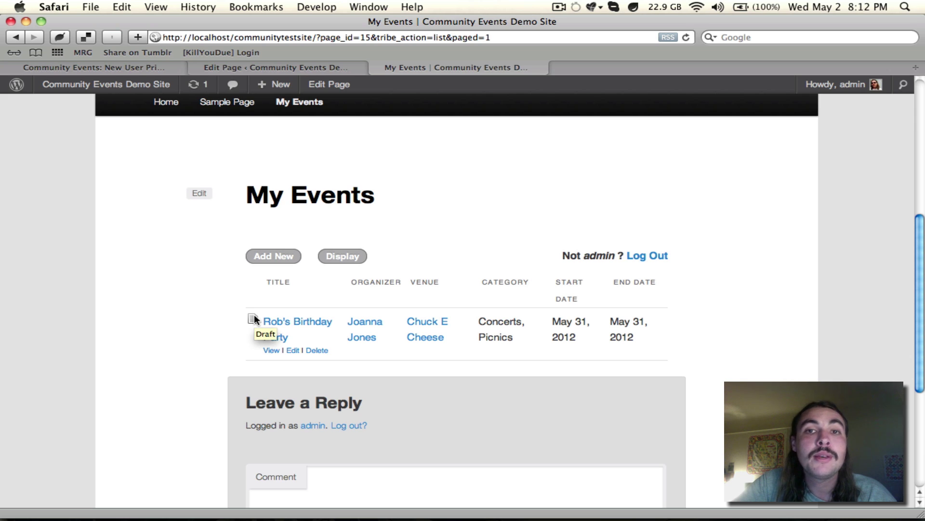